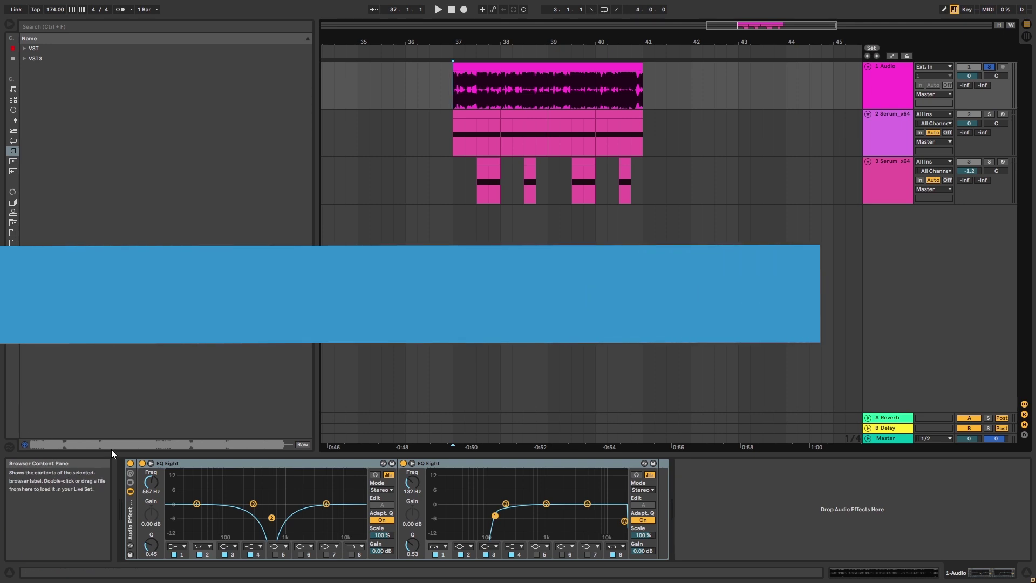
Play the soloed audio track with its EQ Eight rack bypassed, and re-enable the rack during playback.
left_click(130, 463)
key("space")
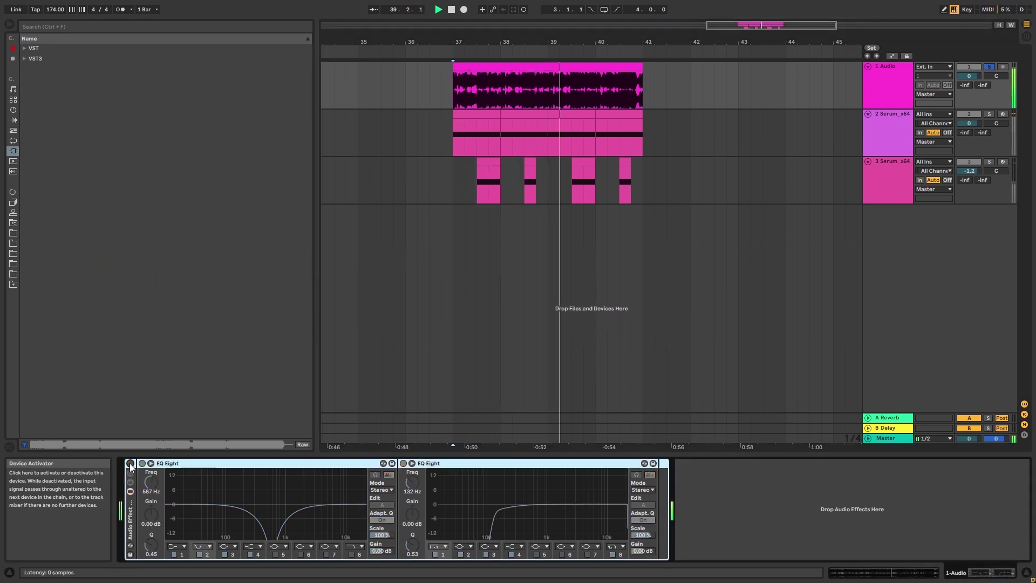
left_click(130, 463)
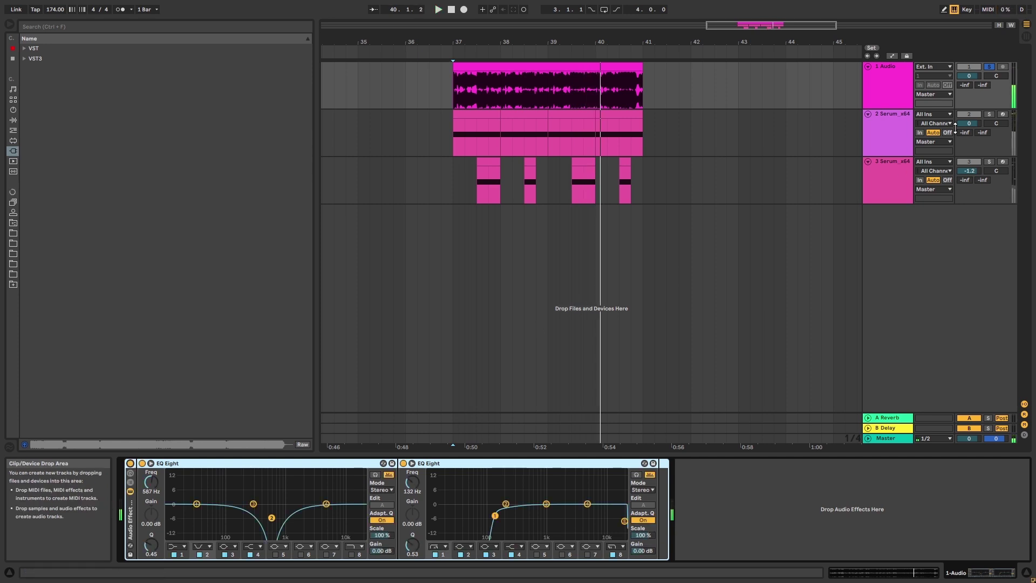
Unsolo the audio track and play it together with the two Serum tracks from bar 37.
left_click(989, 66)
left_click(453, 92)
key("space")
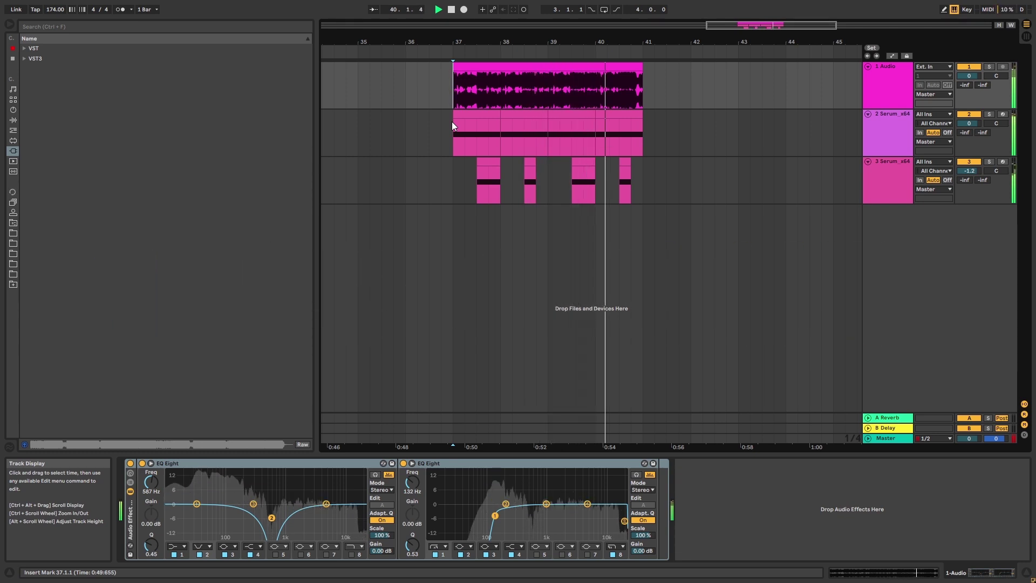
key("space")
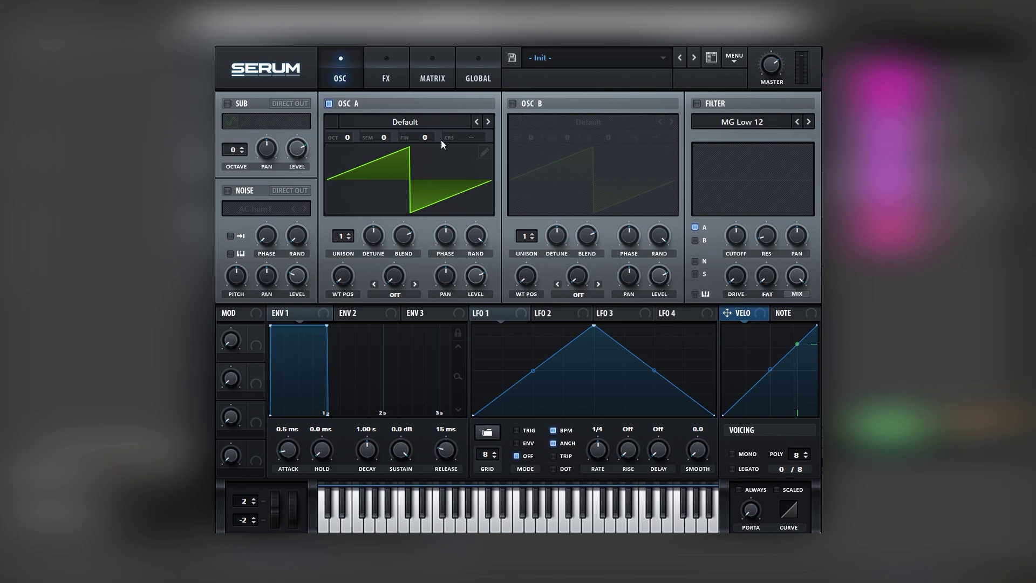
In Serum, load the Basic Shapes wavetable from the Analog category into oscillator A.
left_click(402, 122)
mouse_move(392, 163)
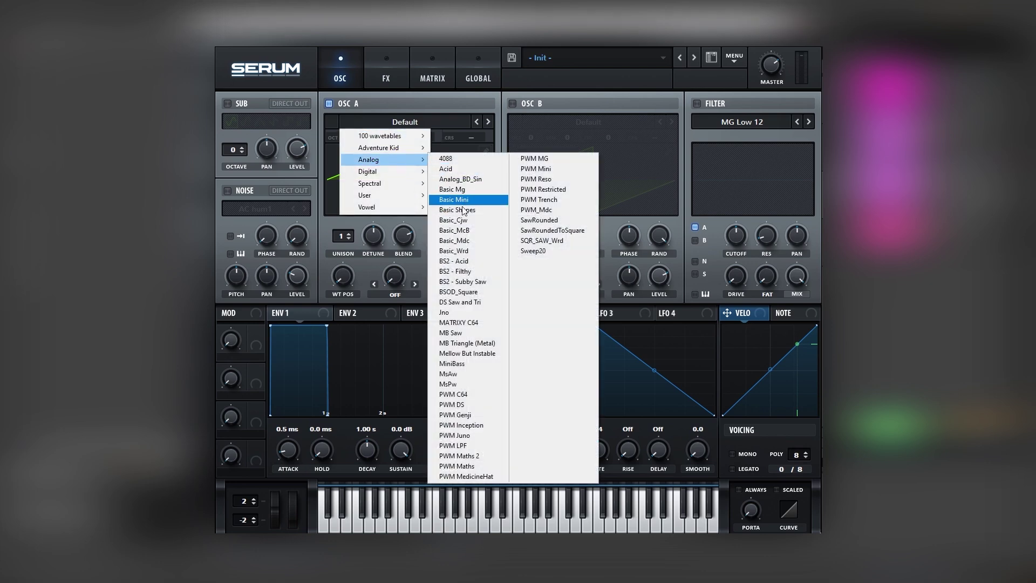
left_click(455, 209)
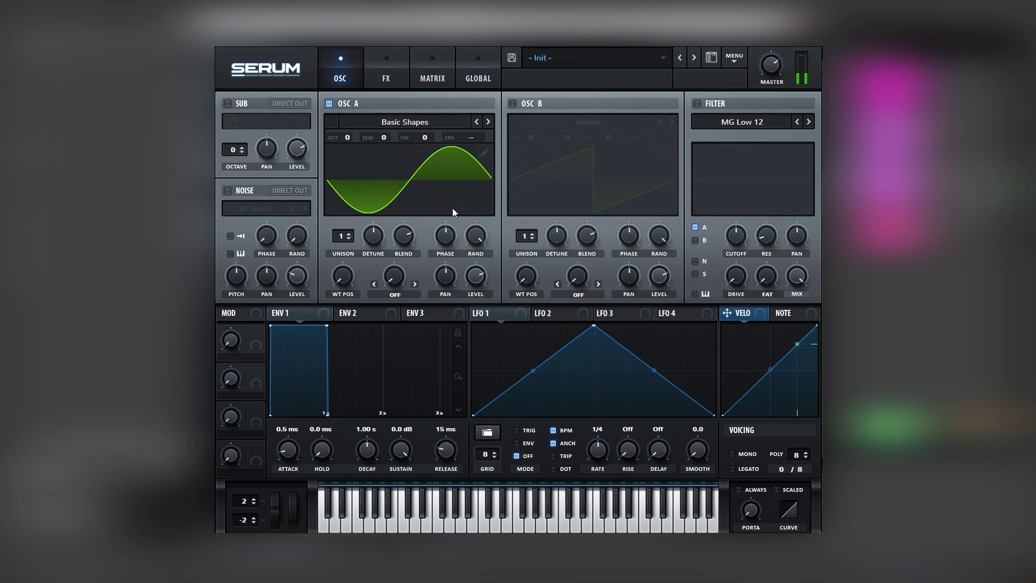
Modulate oscillator A's level with LFO 1 in ENV mode at rate 1/2, shaped as a slightly curved full-length decay.
left_click_drag(477, 312, 481, 240)
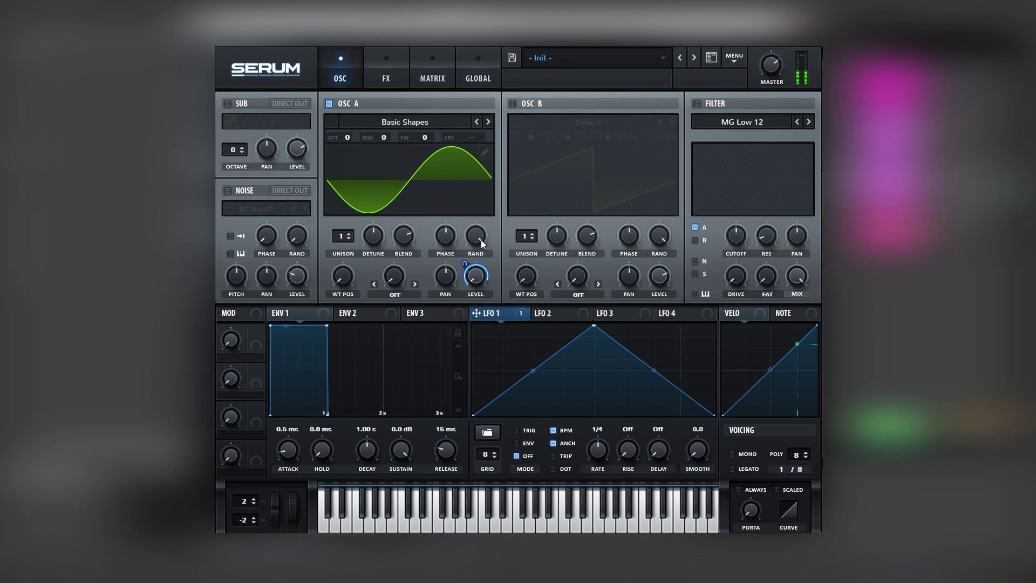
left_click(529, 444)
scroll(593, 435, "down", 3)
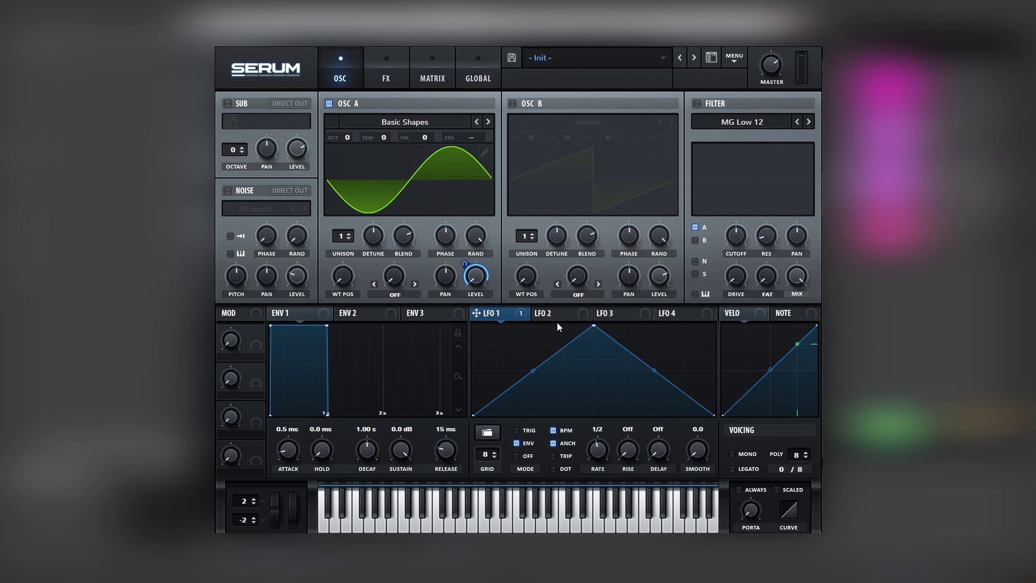
left_click_drag(594, 325, 473, 327)
left_click_drag(593, 370, 594, 379)
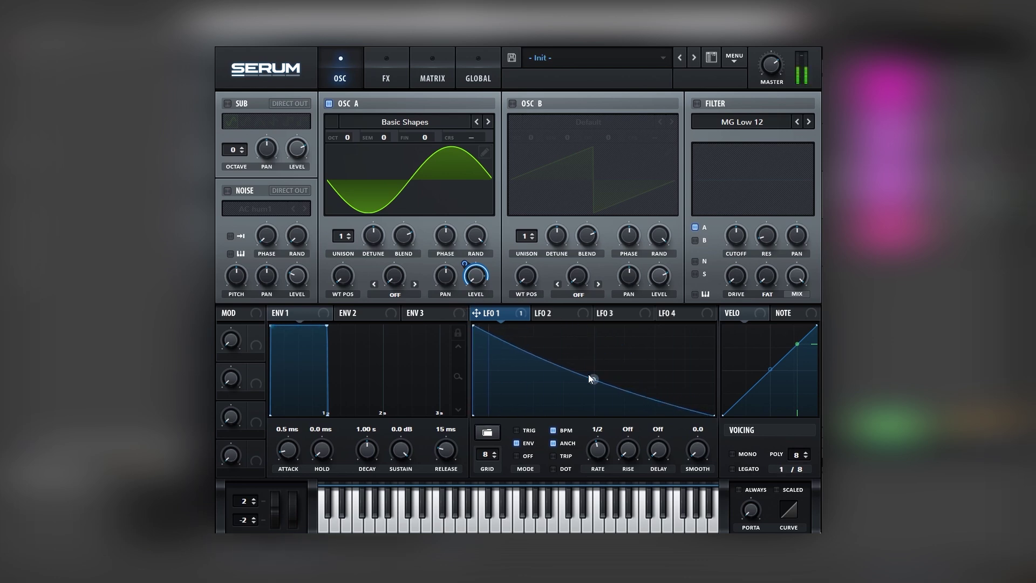
Open oscillator A's wavetable editor, calculate the first frame's harmonics and zero bin 1's phase.
left_click(484, 153)
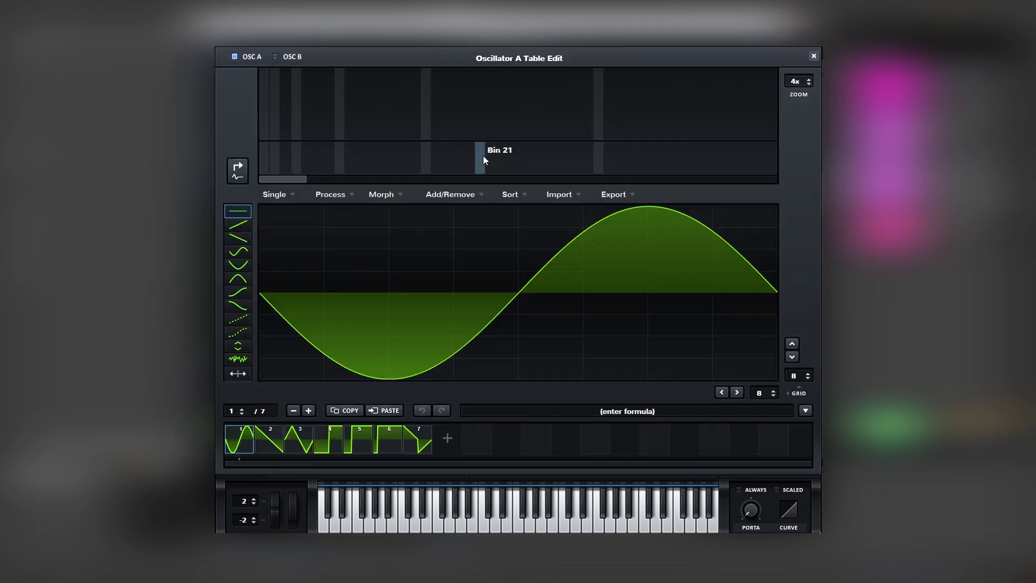
left_click(241, 172)
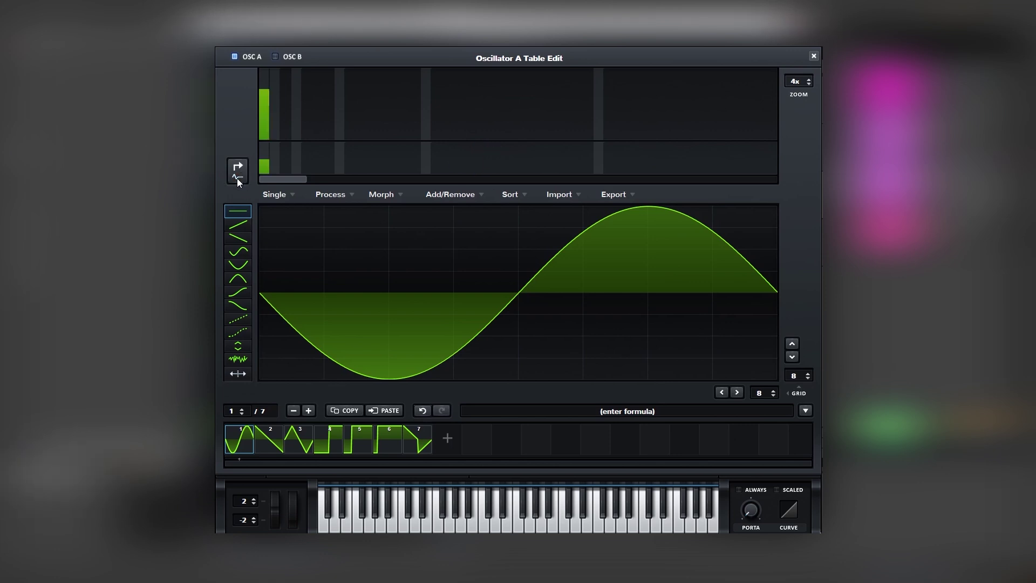
left_click_drag(264, 163, 264, 192)
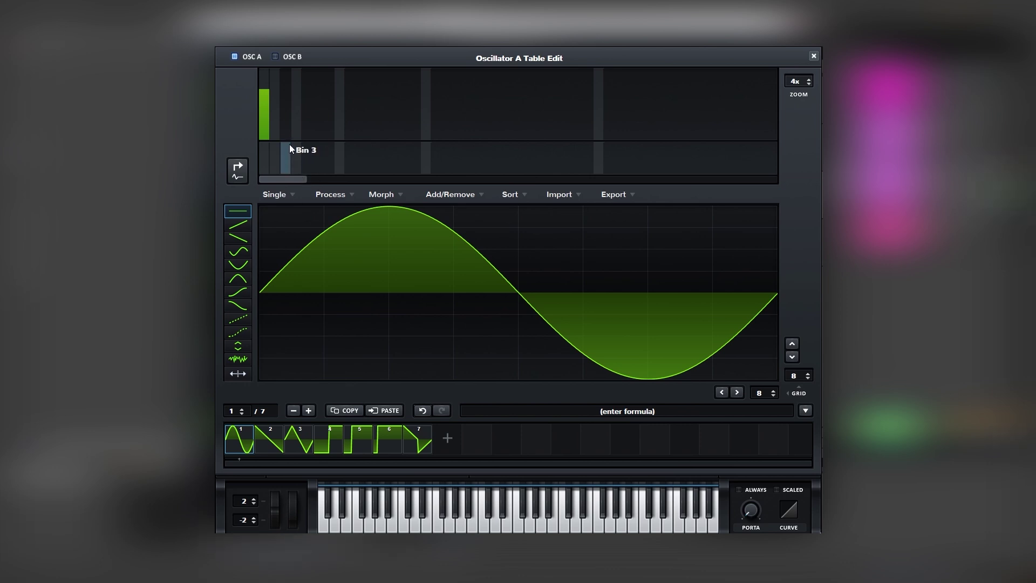
Add harmonics in bins 3, 5 and 7 at roughly half of bin 1's height, and close the wavetable editor.
left_click(289, 119)
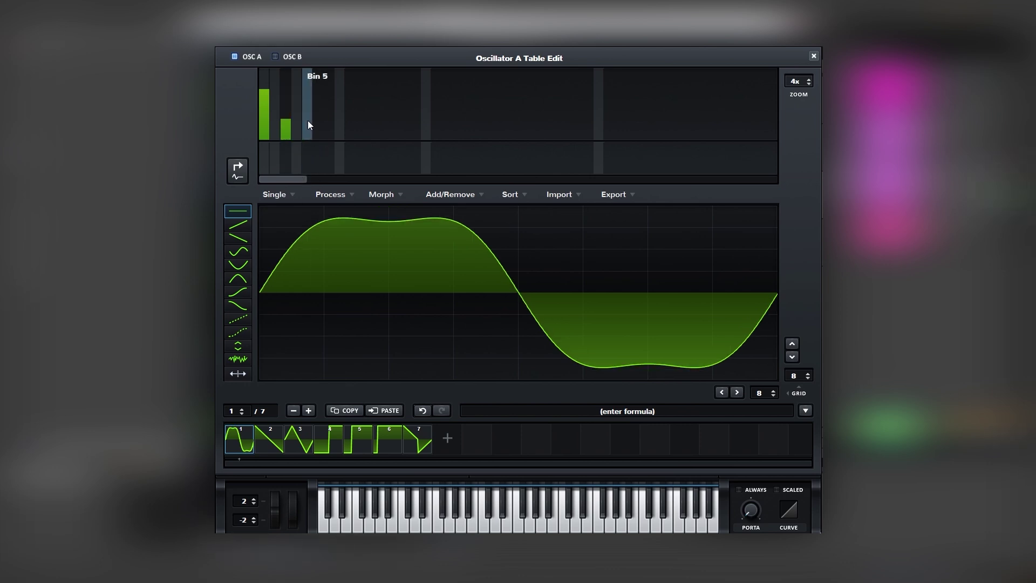
left_click(309, 118)
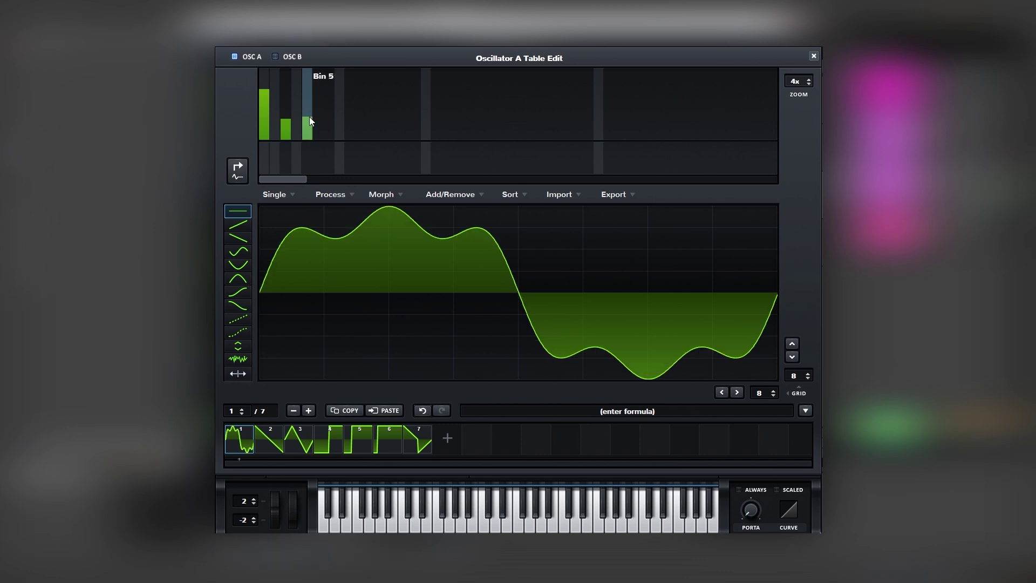
left_click(331, 116)
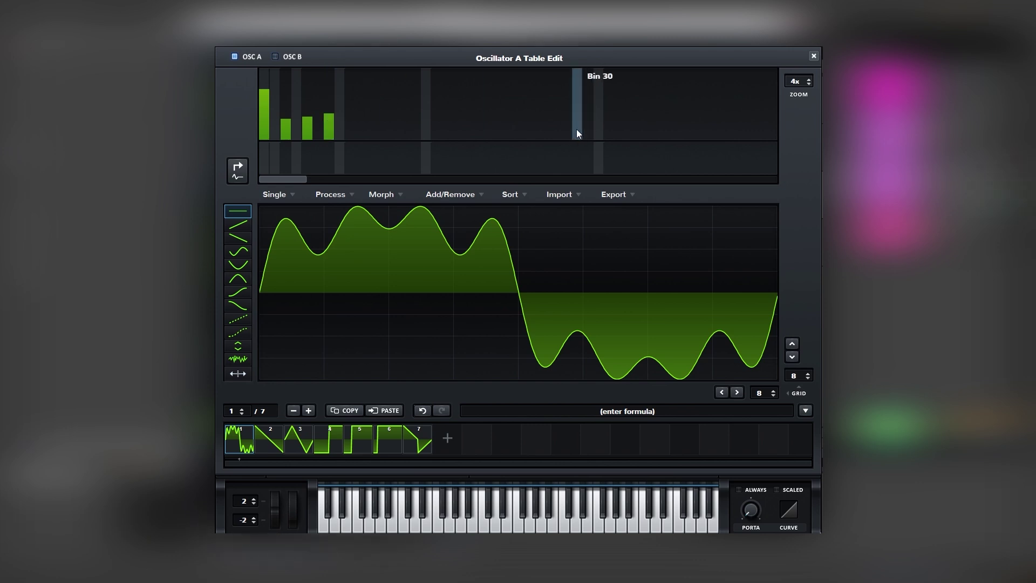
left_click(813, 56)
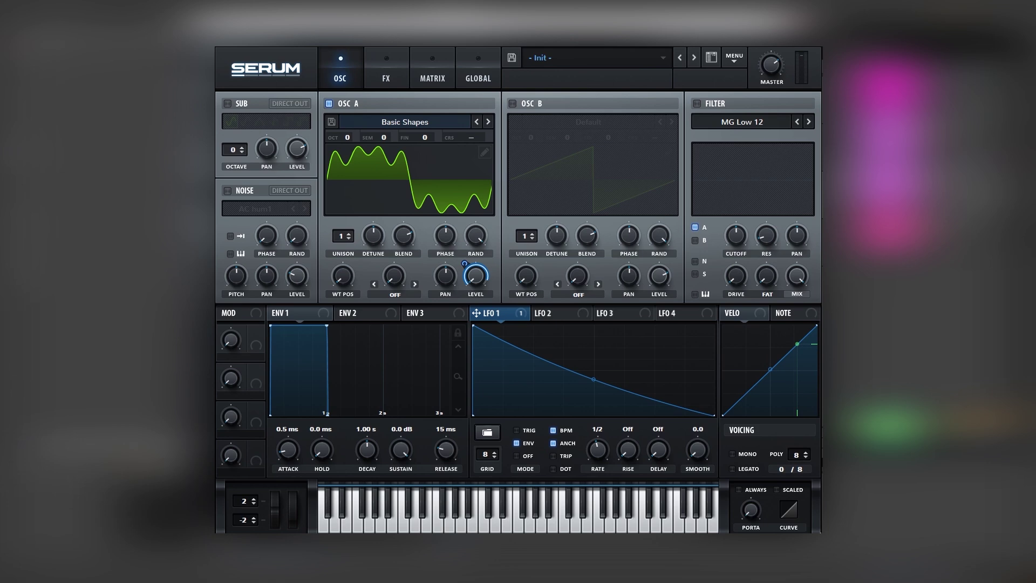
Assign LFO 2 to oscillator A's fine pitch and LFO 3 to its coarse pitch.
left_click(552, 313)
left_click(633, 313)
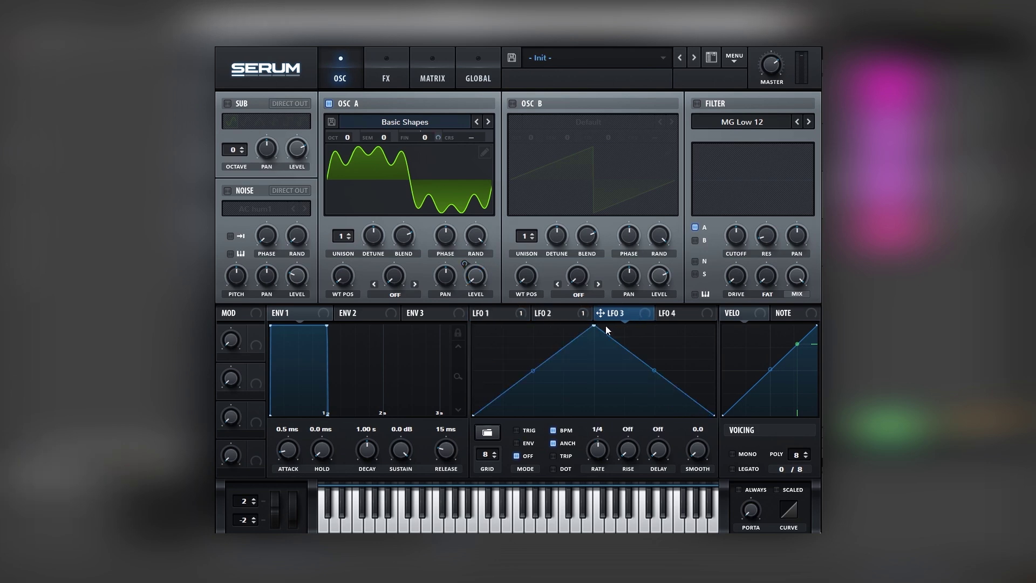
left_click_drag(575, 294, 468, 139)
Set LFO 3 to ENV mode and shape it as a very steep decay ending within about the first sixth of its length.
left_click(522, 444)
left_click_drag(593, 326, 514, 415)
double_click(497, 347)
left_click_drag(493, 370, 493, 406)
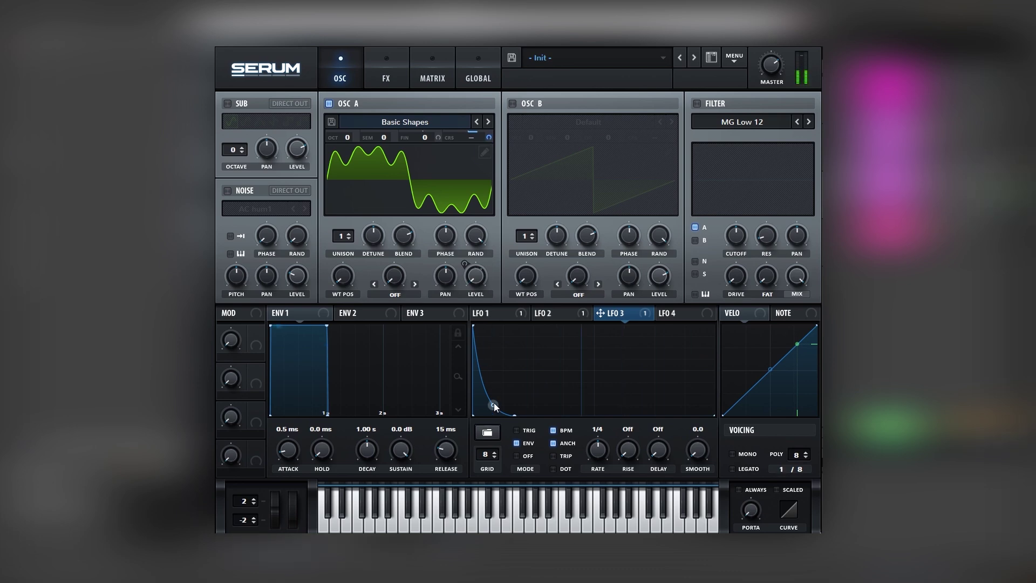
left_click_drag(495, 407, 494, 416)
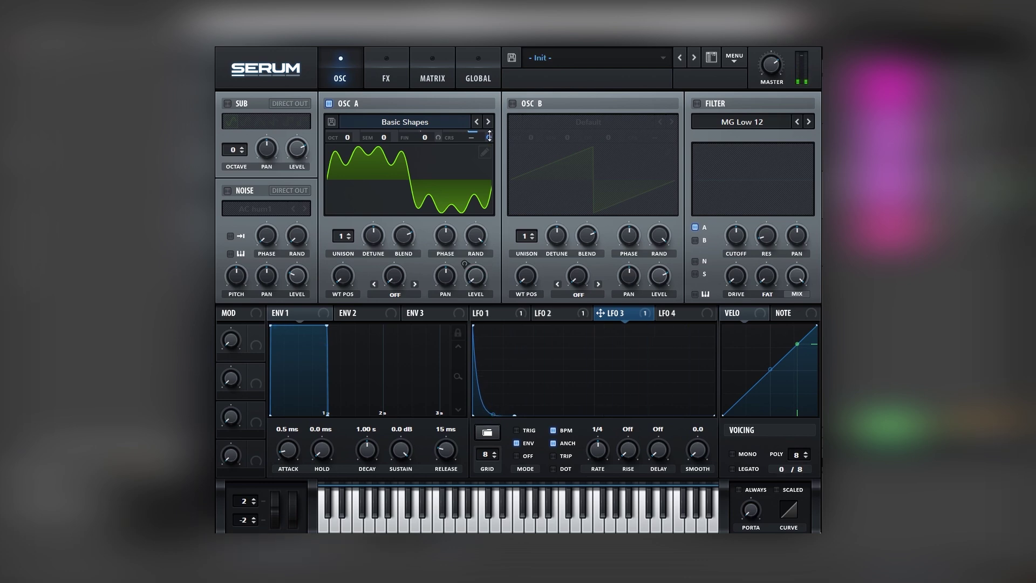
mouse_move(491, 125)
Raise oscillator A's base level slightly while keeping the LFO 1 modulation on it.
left_click(506, 316)
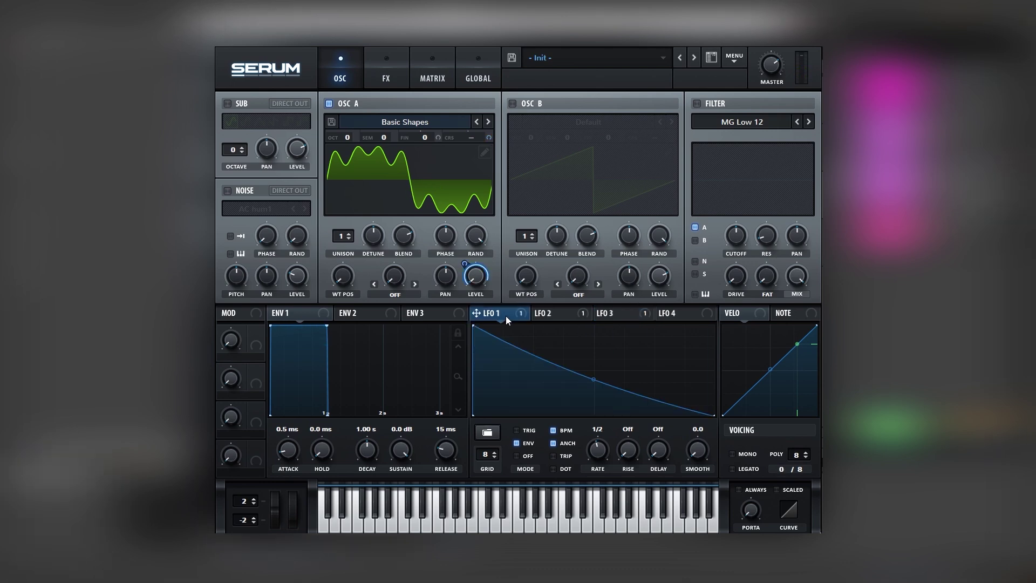
left_click_drag(484, 282, 487, 251)
mouse_move(476, 290)
Enable the Tube distortion and the chorus effects, with the chorus filter as a high-pass at 186 Hz.
left_click(391, 79)
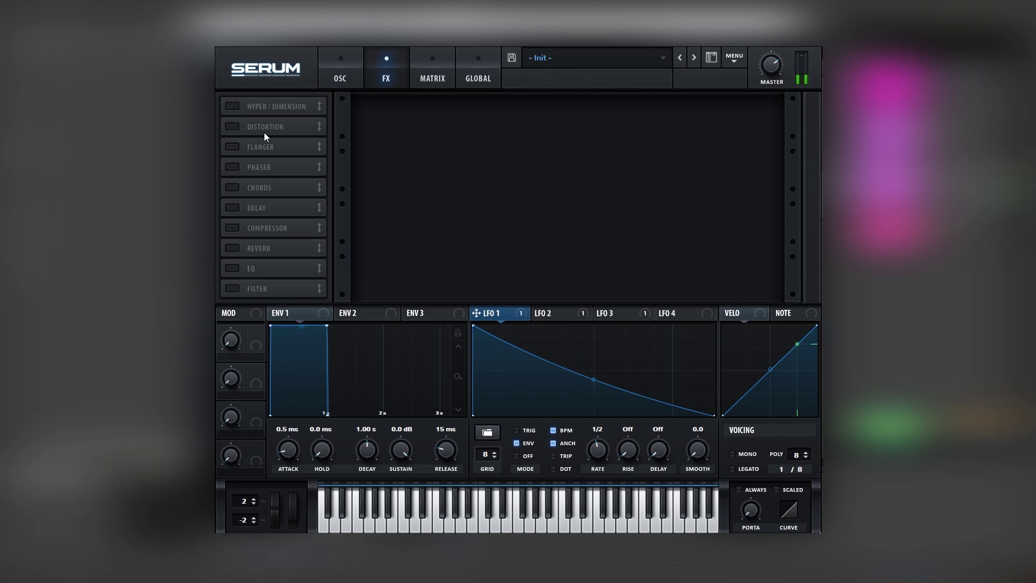
left_click(232, 126)
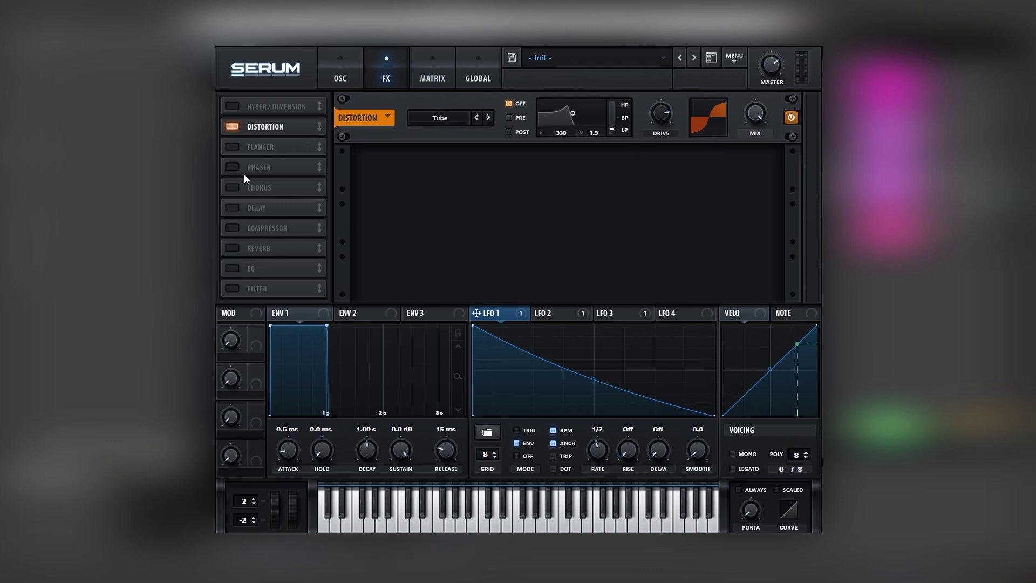
left_click(233, 188)
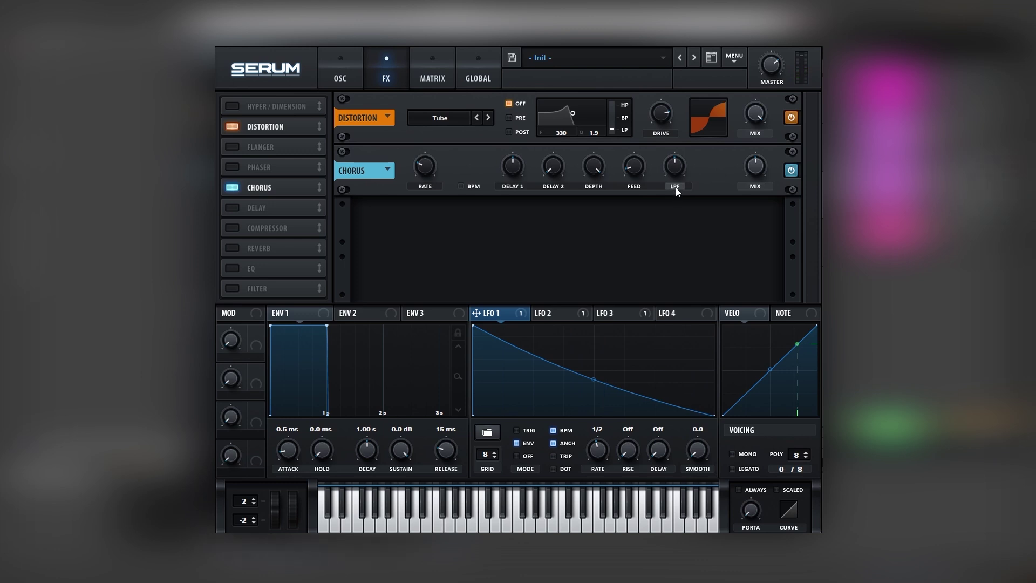
mouse_move(667, 177)
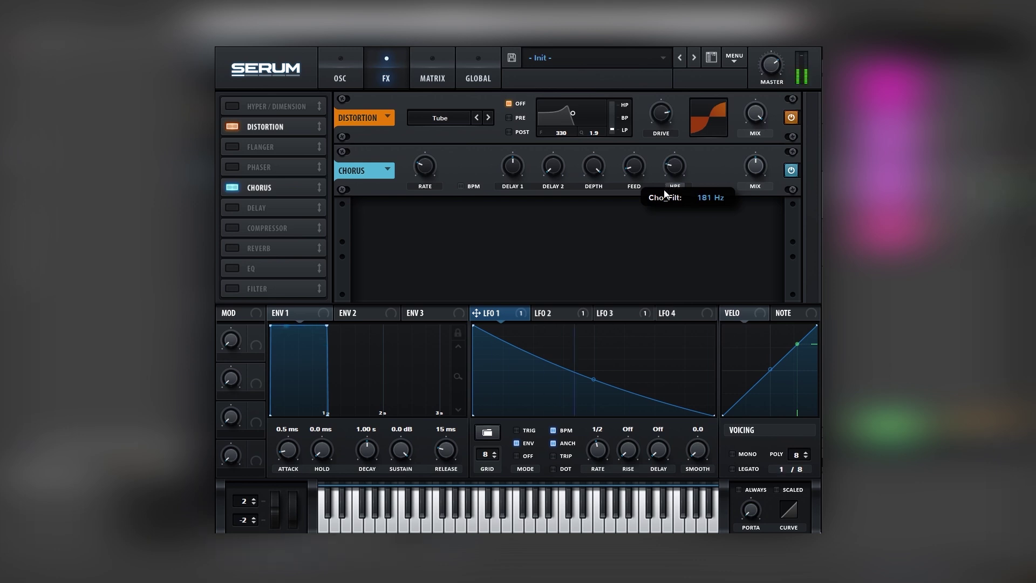
scroll(669, 180, "up", 1)
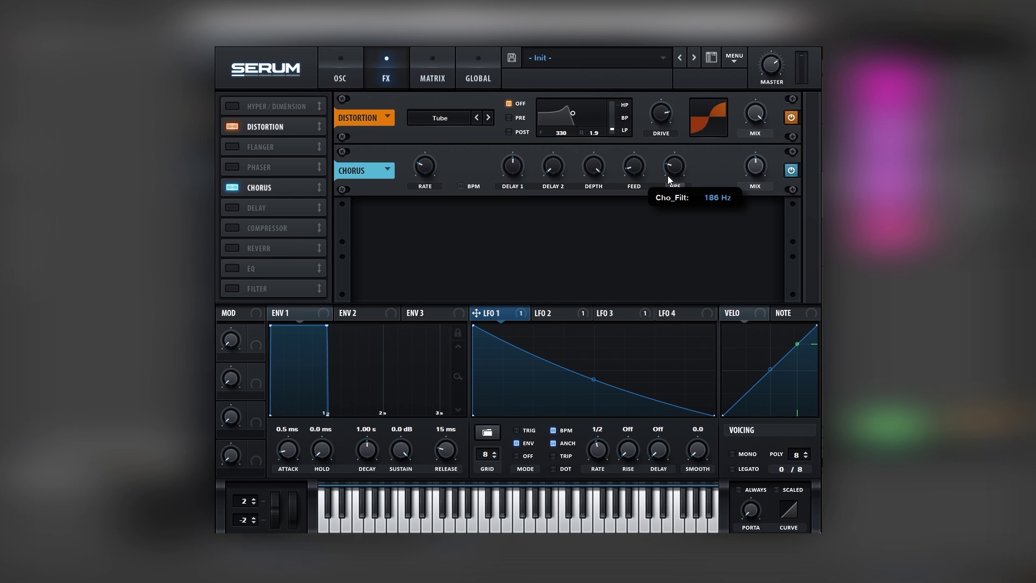
Enable the compressor with raised gain, and add an EQ whose high band is a low-pass with Q at 26%.
left_click(264, 227)
mouse_move(591, 217)
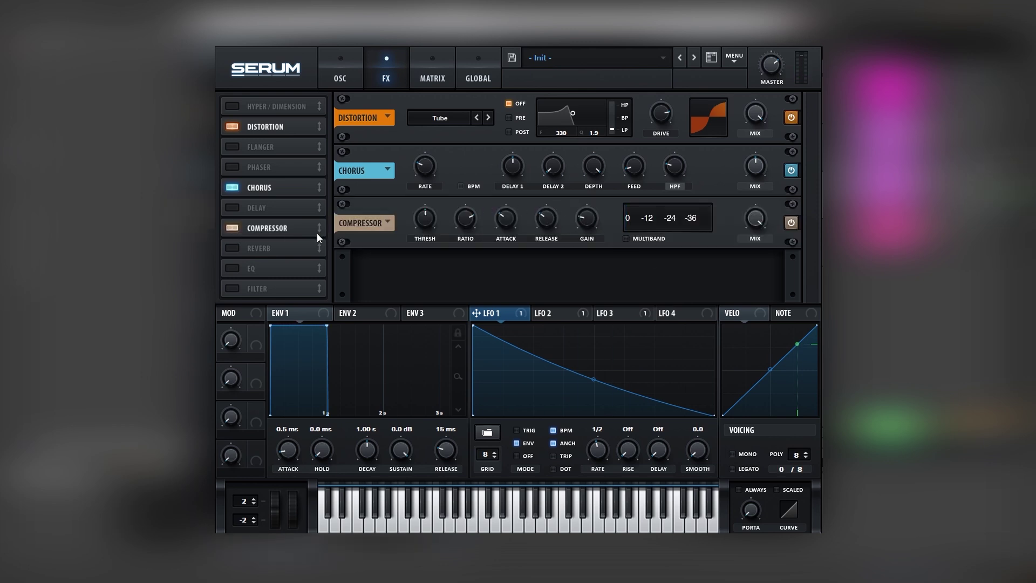
left_click(236, 269)
left_click(606, 289)
mouse_move(669, 284)
left_click_drag(670, 285, 664, 299)
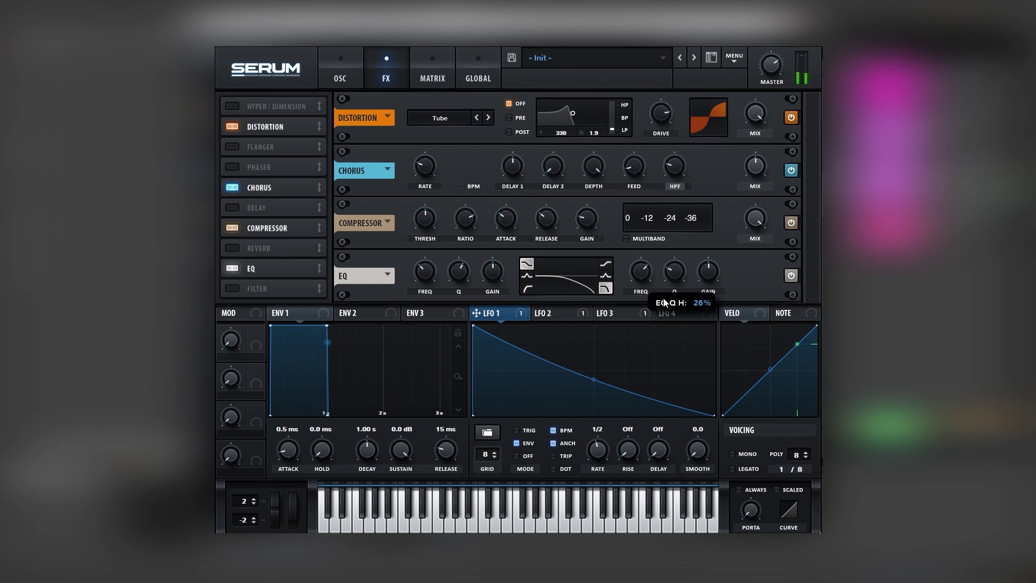
Switch the EQ's low band to a peak, boost its gain, lower its frequency and widen its Q.
left_click(526, 277)
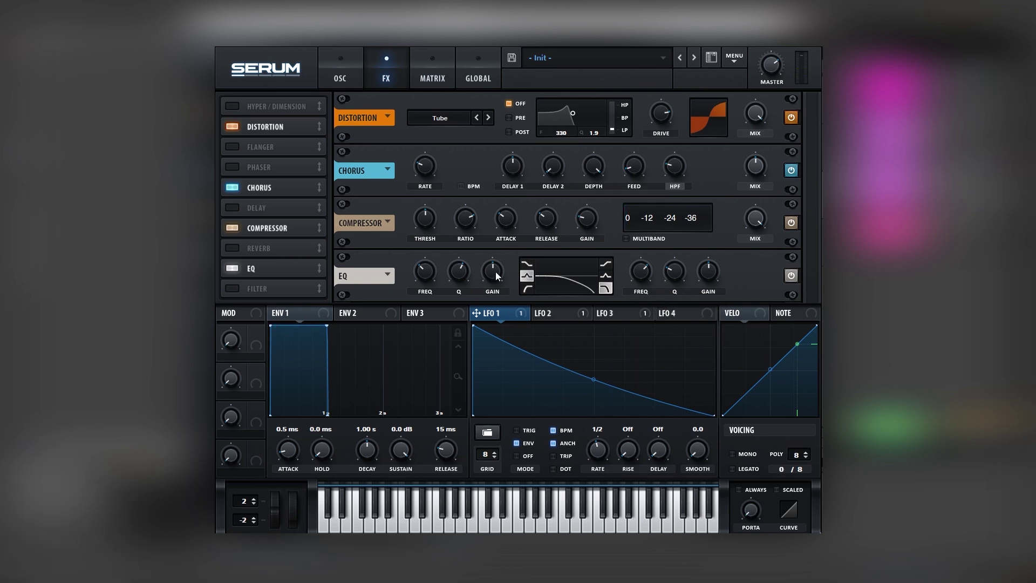
left_click_drag(497, 275, 499, 246)
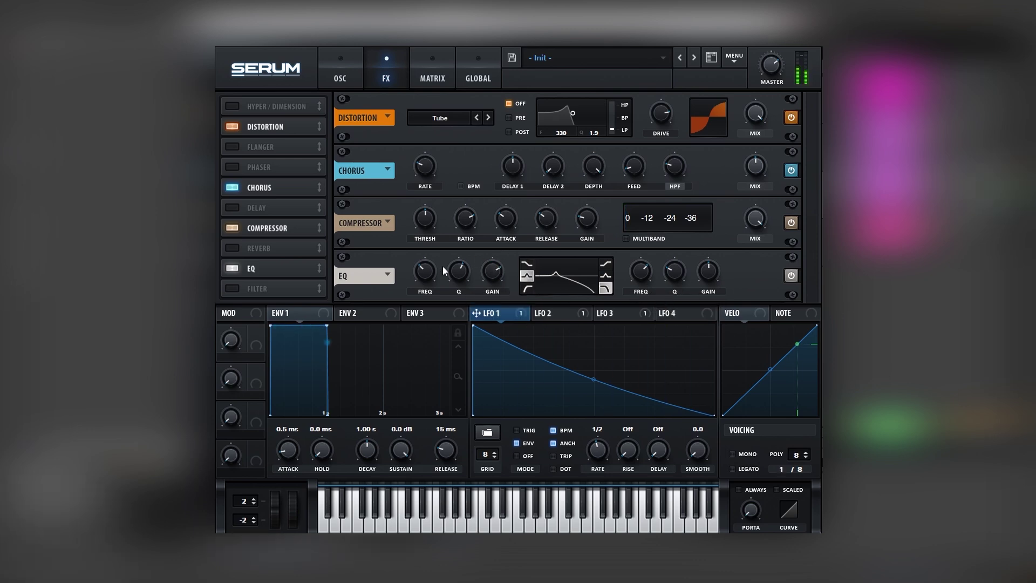
mouse_move(425, 273)
left_mouse_down()
mouse_move(419, 288)
mouse_move(422, 275)
left_mouse_up()
mouse_move(461, 264)
left_mouse_down()
mouse_move(452, 280)
mouse_move(463, 278)
left_mouse_up()
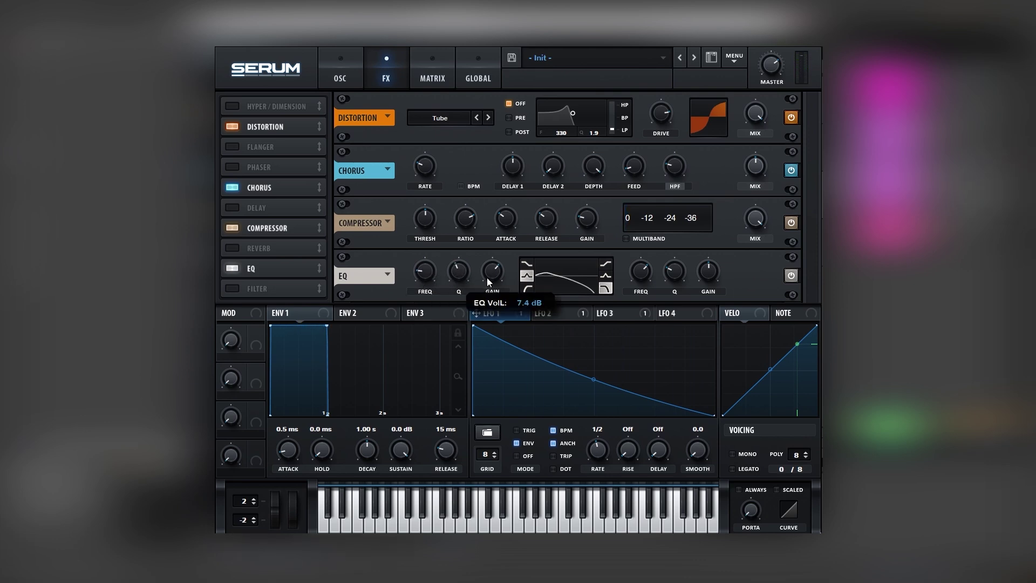
mouse_move(431, 272)
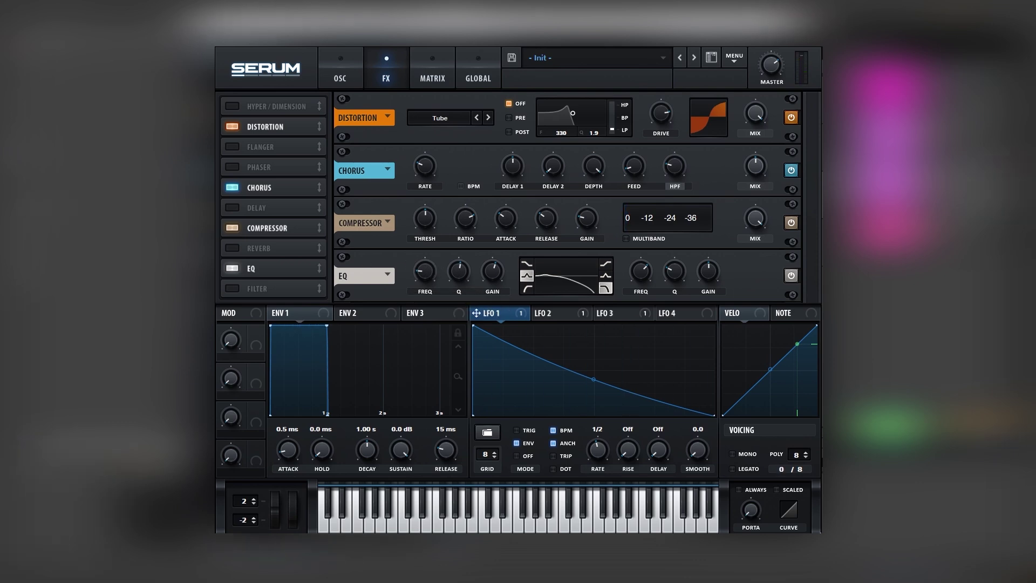
Soften LFO 3's pitch decay by raising the curve's midpoint, and bring up LFO 2.
left_click(438, 313)
left_click(343, 76)
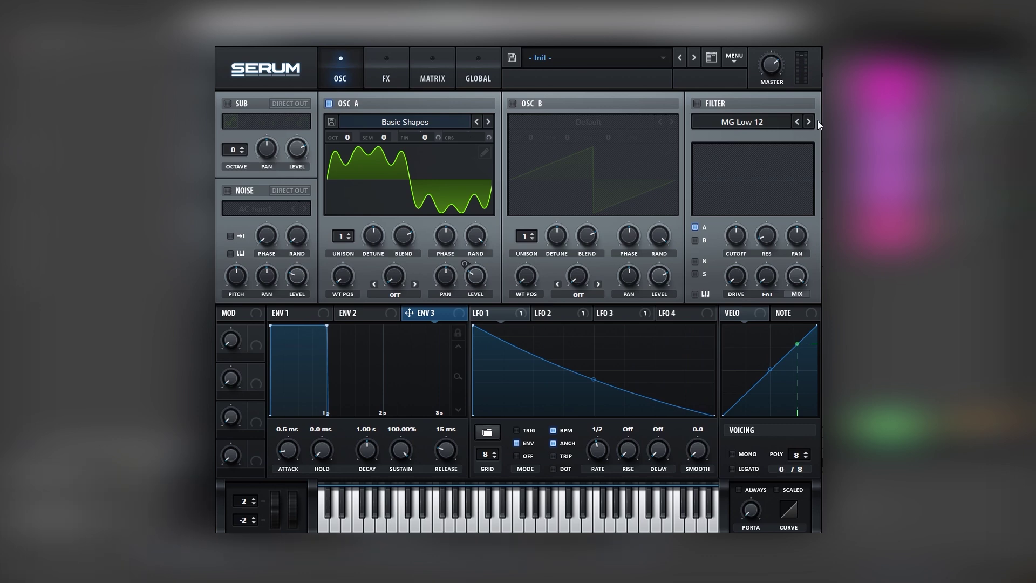
left_click(623, 314)
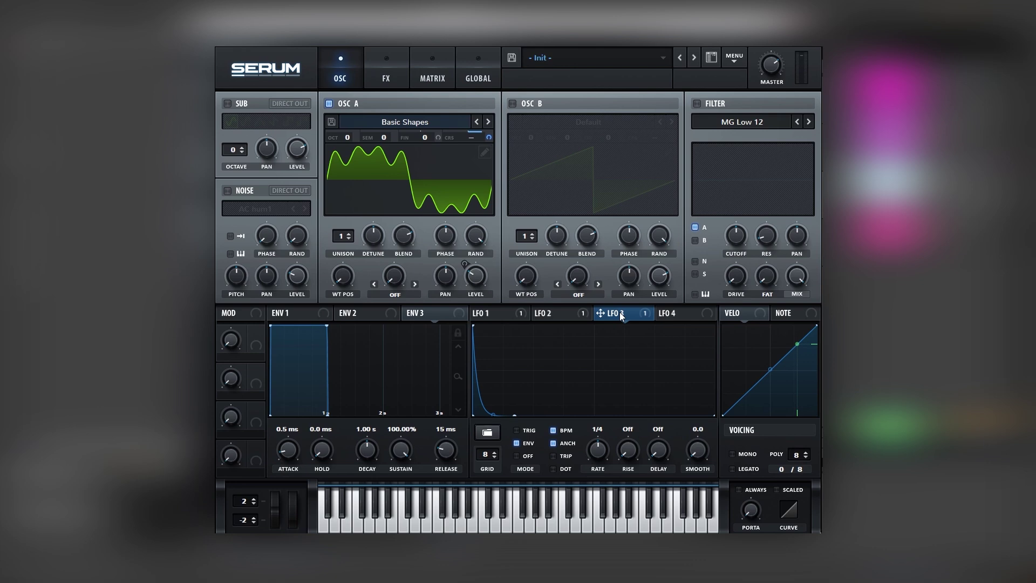
mouse_move(496, 400)
left_mouse_down()
mouse_move(498, 385)
mouse_move(497, 397)
left_mouse_up()
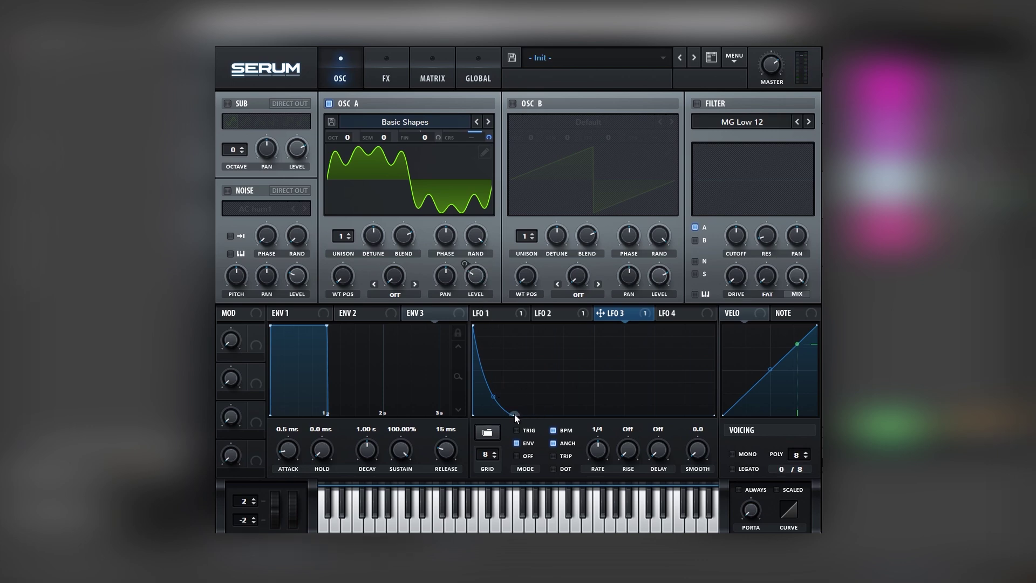
left_click(545, 314)
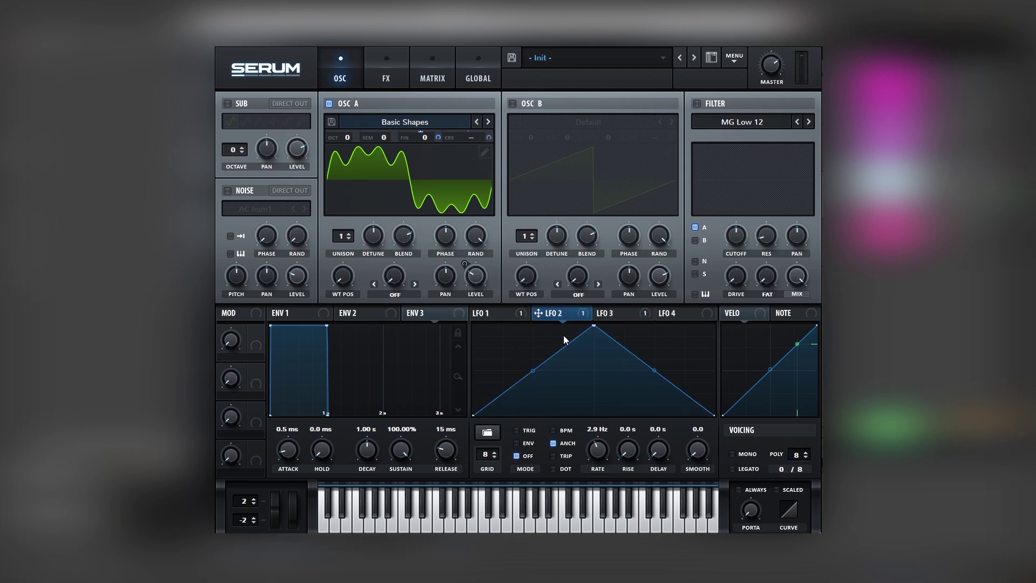
Adjust the modulation on oscillator A's fine tuning, and add small amounts of harmonic bins 2 and 4 to its wavetable.
left_click_drag(438, 138, 439, 130)
left_click(485, 154)
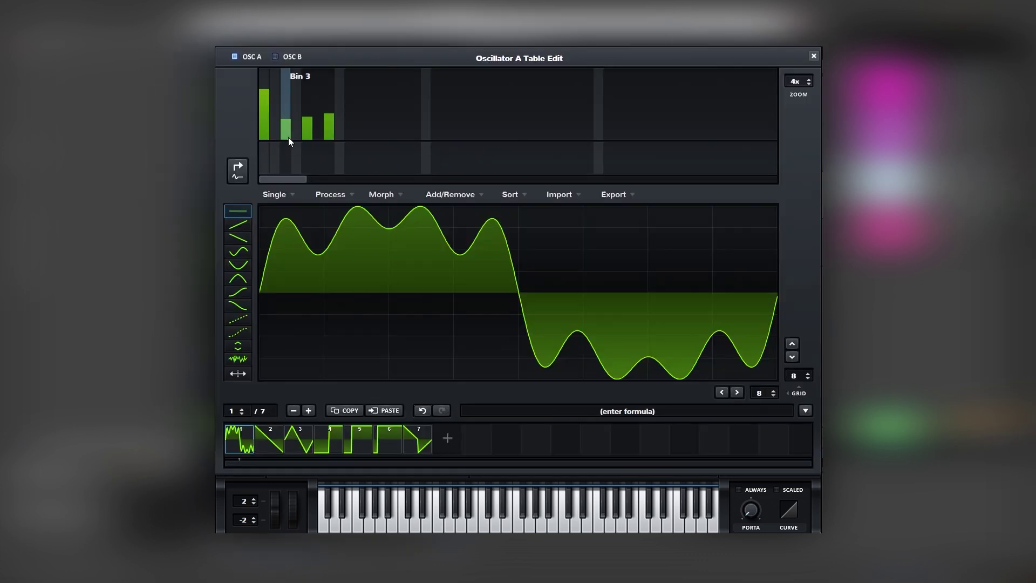
left_click(275, 111)
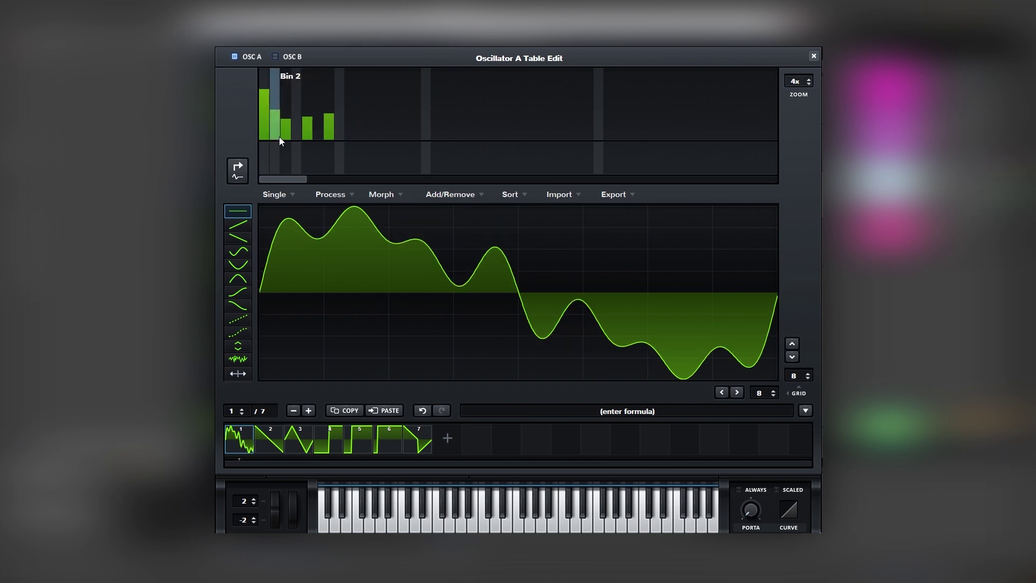
left_click(298, 127)
left_click(275, 129)
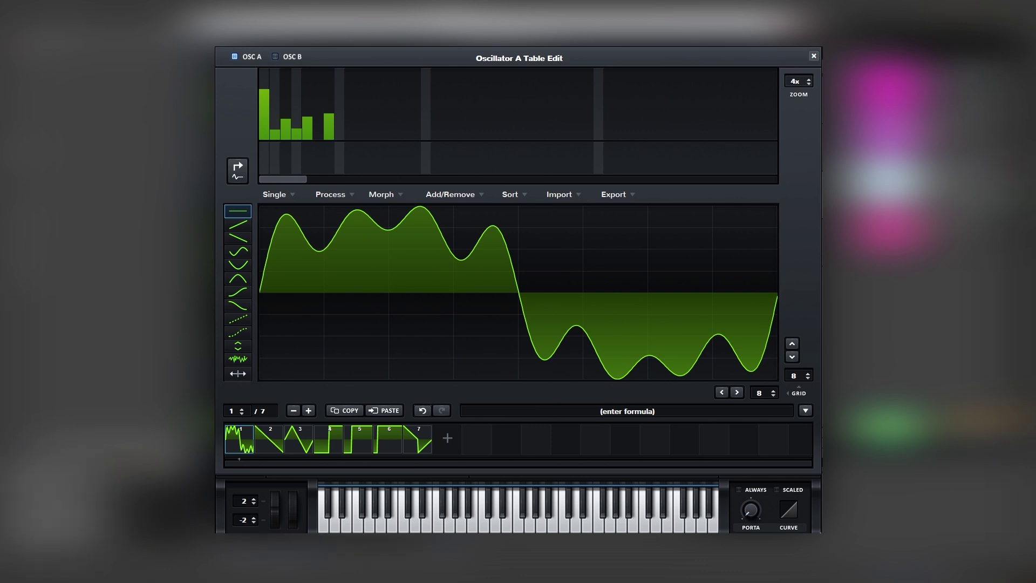
left_click(816, 60)
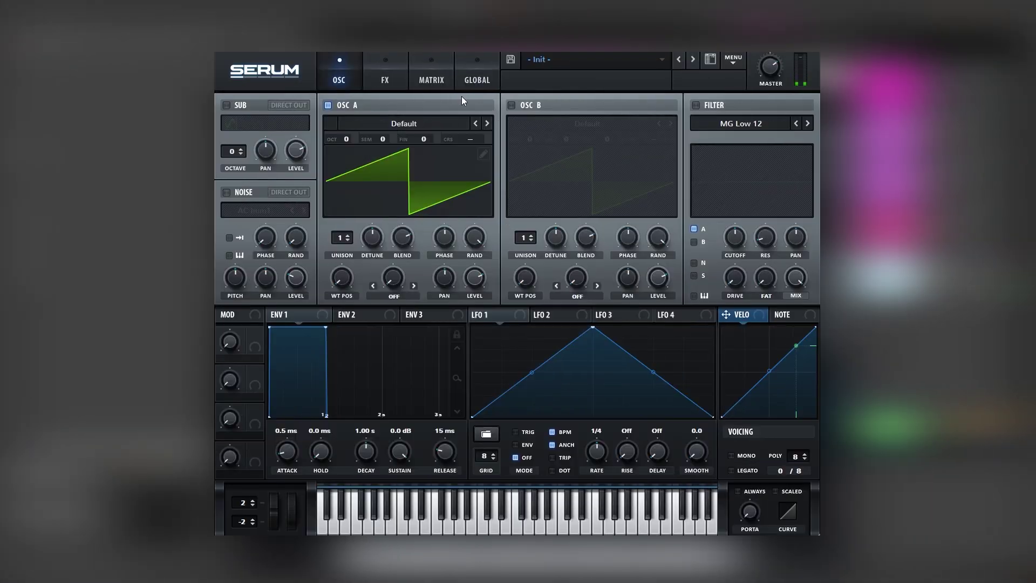
Load the Analog wavetable Basic Shapes into oscillator A, then enable oscillator B with the same wavetable.
left_click(396, 124)
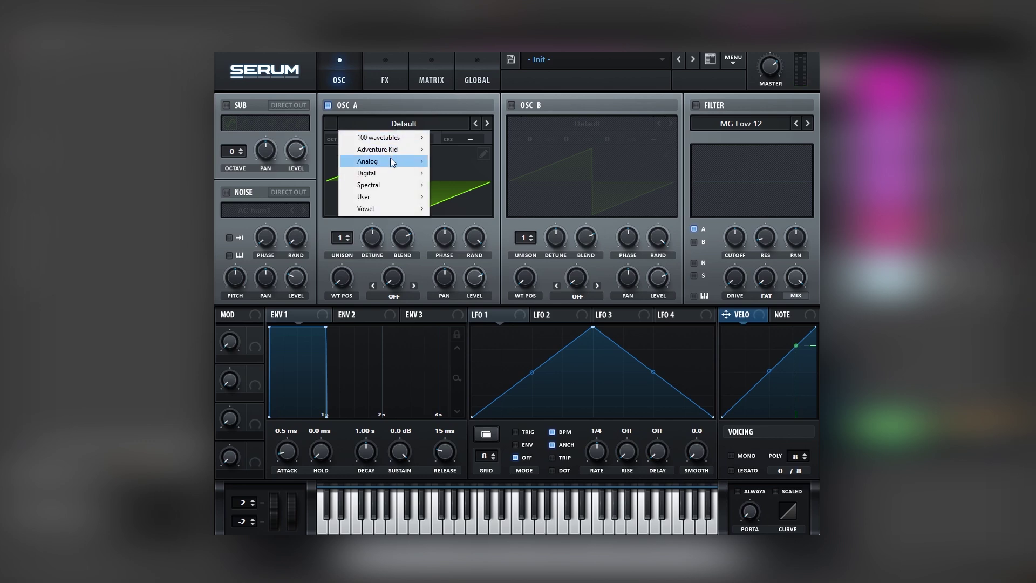
mouse_move(391, 158)
left_click(471, 211)
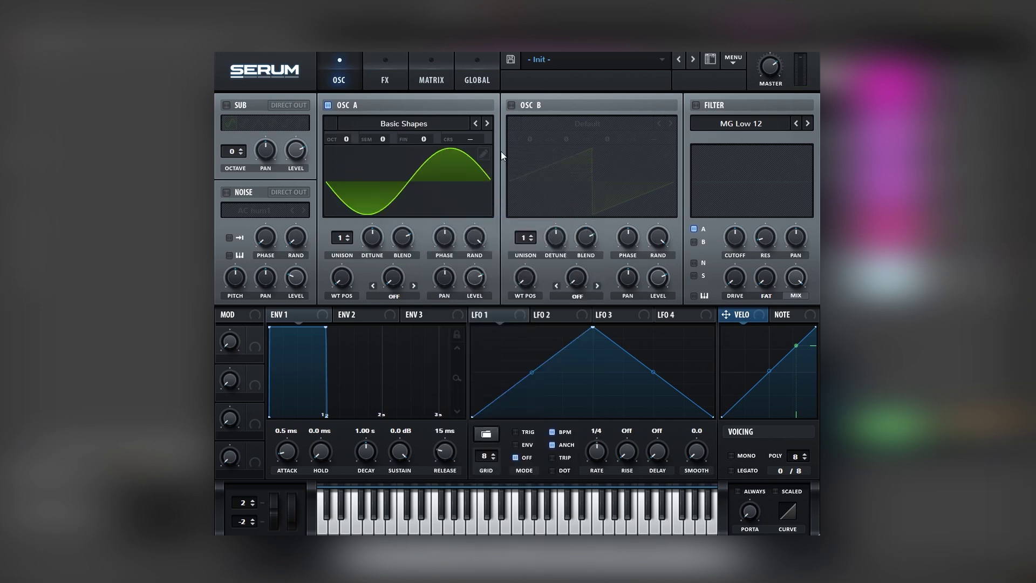
left_click(516, 105)
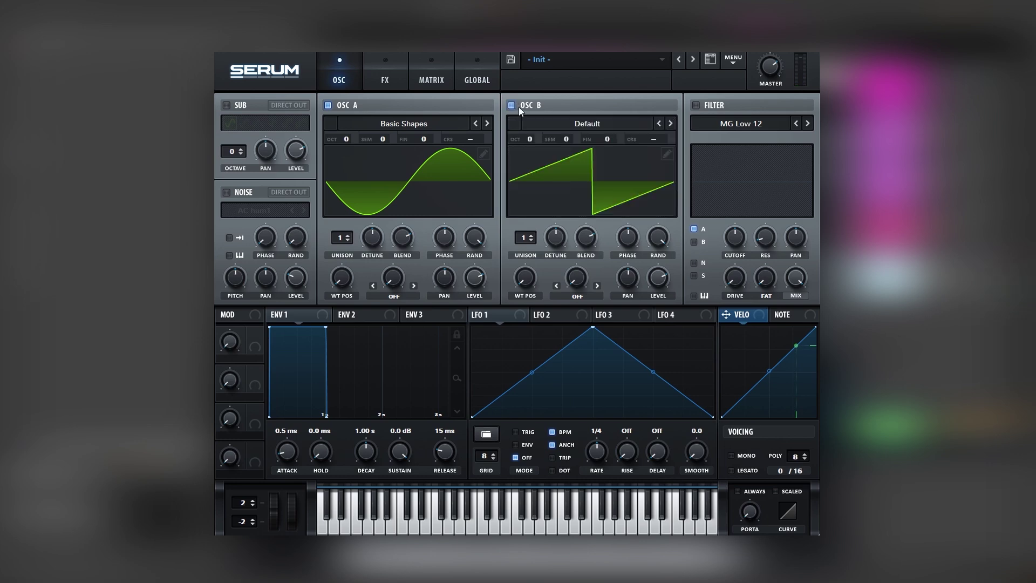
left_click(543, 122)
mouse_move(568, 161)
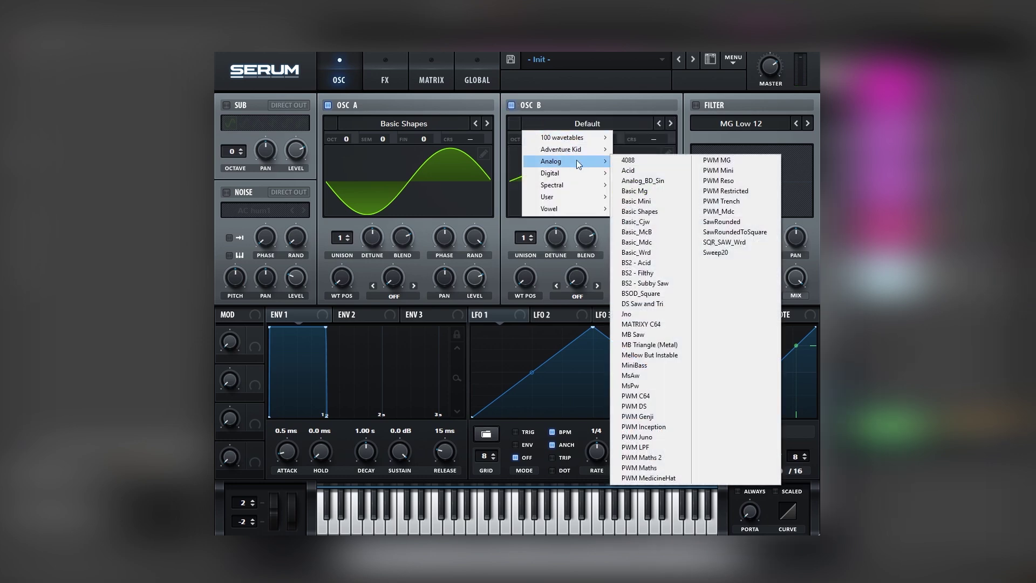
left_click(646, 211)
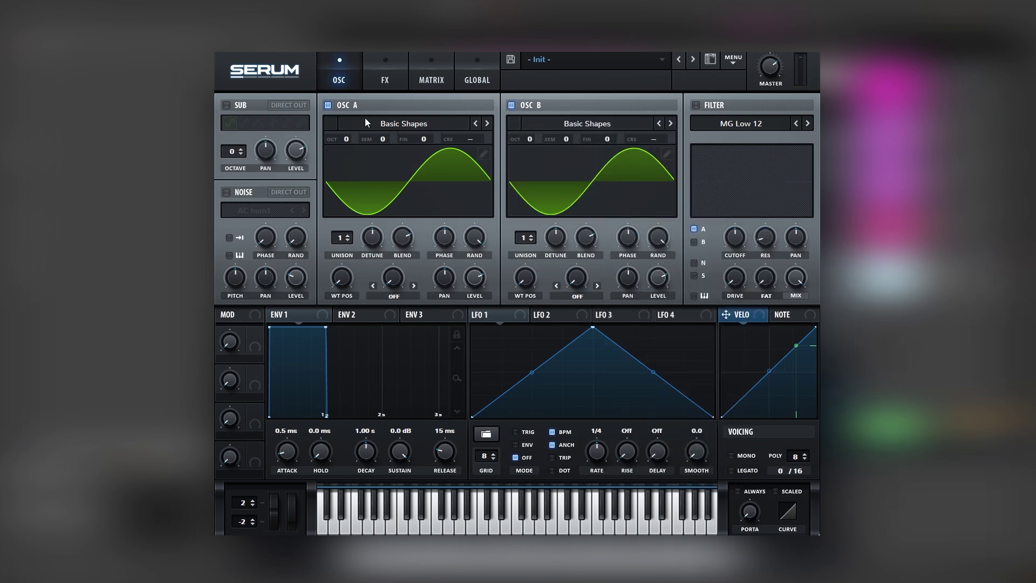
Enable the noise oscillator with the Attacks_Misc sample icon_tom fl as a one-shot, and raise its level.
left_click(250, 190)
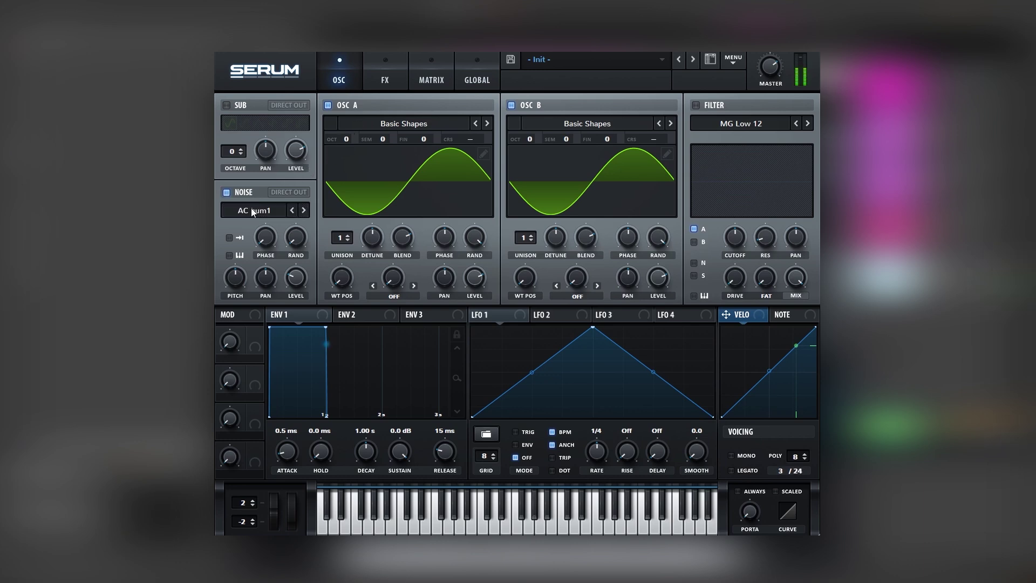
left_click(251, 209)
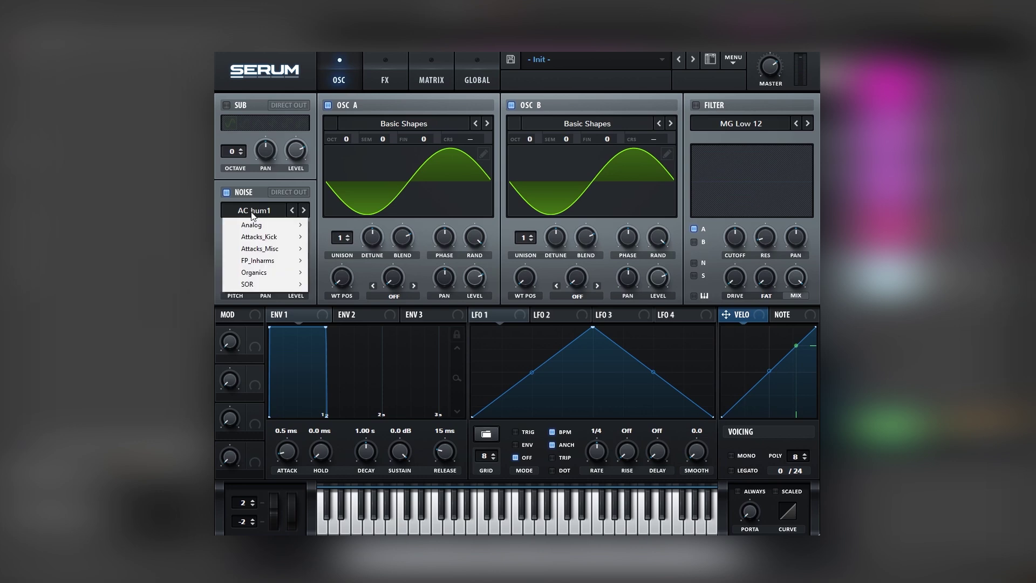
mouse_move(256, 226)
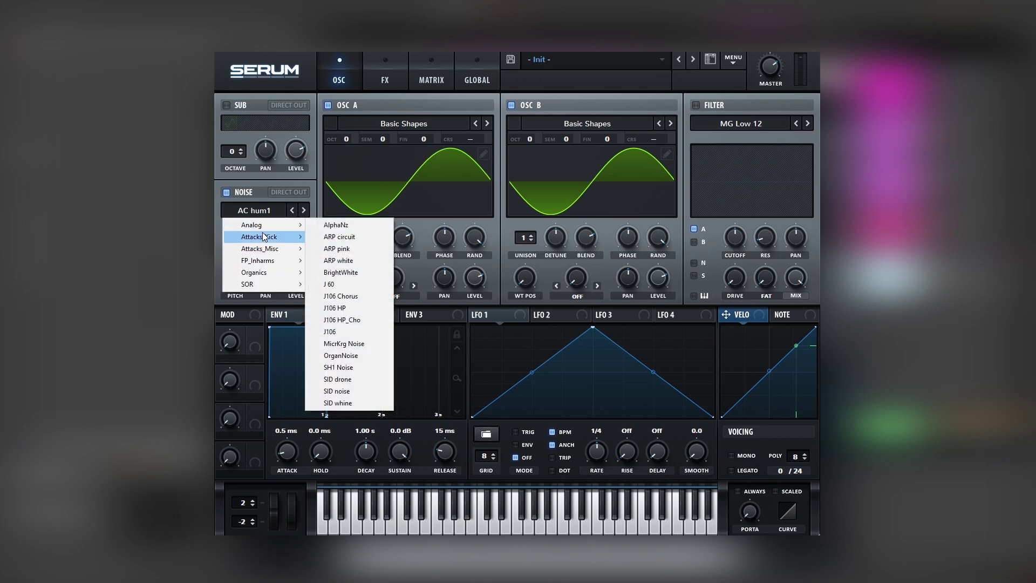
mouse_move(272, 250)
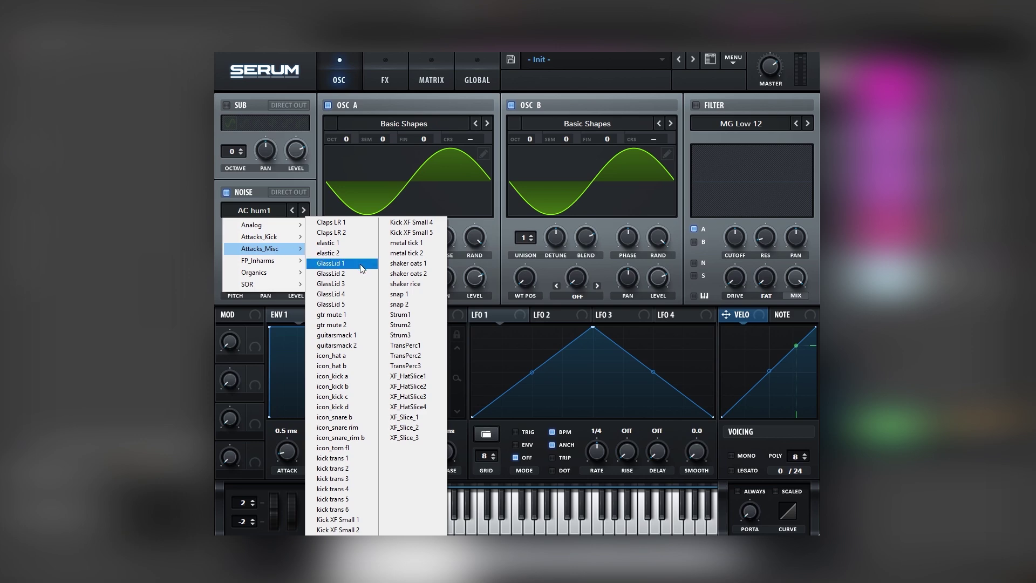
left_click(361, 447)
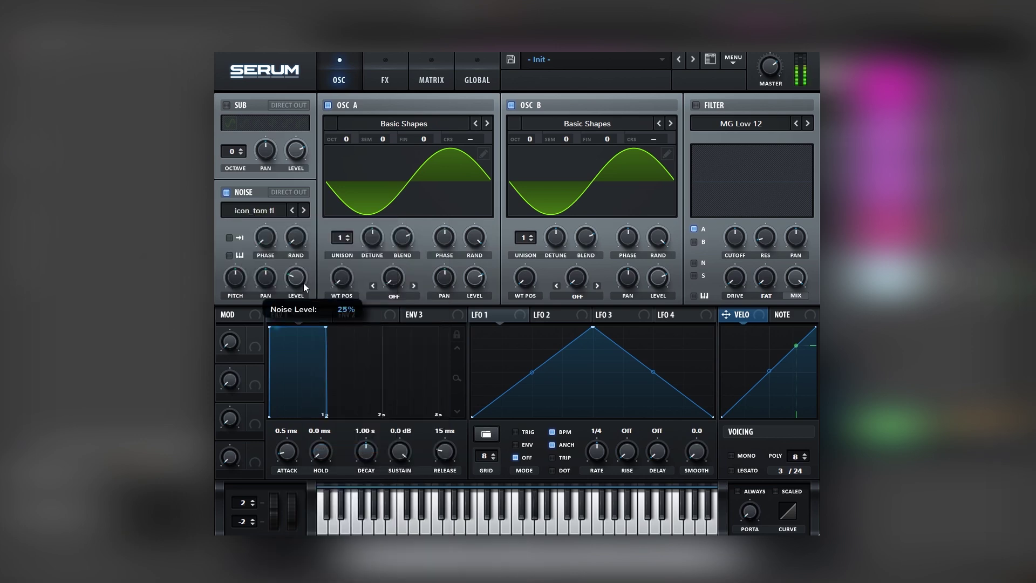
left_click_drag(296, 277, 296, 243)
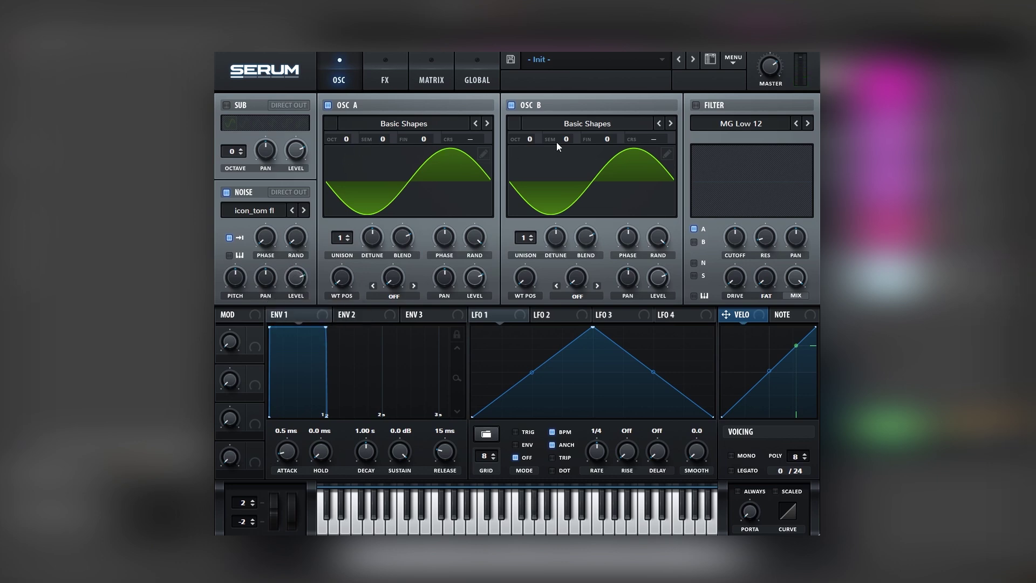
Tune oscillator B up 7 semitones and assign LFO 1 to the levels of both oscillators and the noise.
left_click_drag(556, 140, 555, 127)
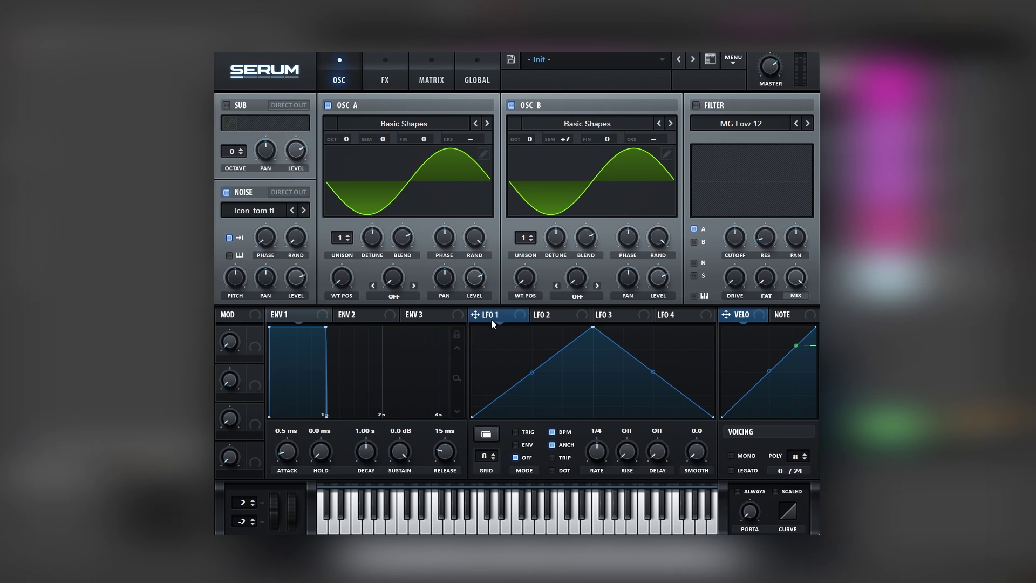
left_click_drag(509, 315, 658, 278)
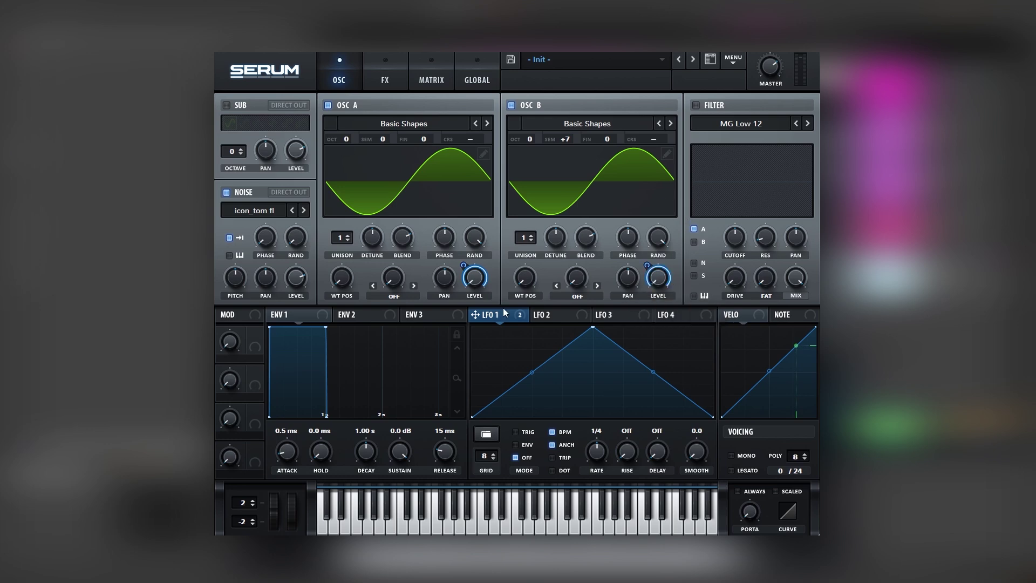
left_click_drag(317, 296, 296, 277)
Set LFO 1 to trigger mode at 1/2, falling to zero by the first quarter and ramping from mid-cycle back to full.
left_click_drag(592, 327, 460, 295)
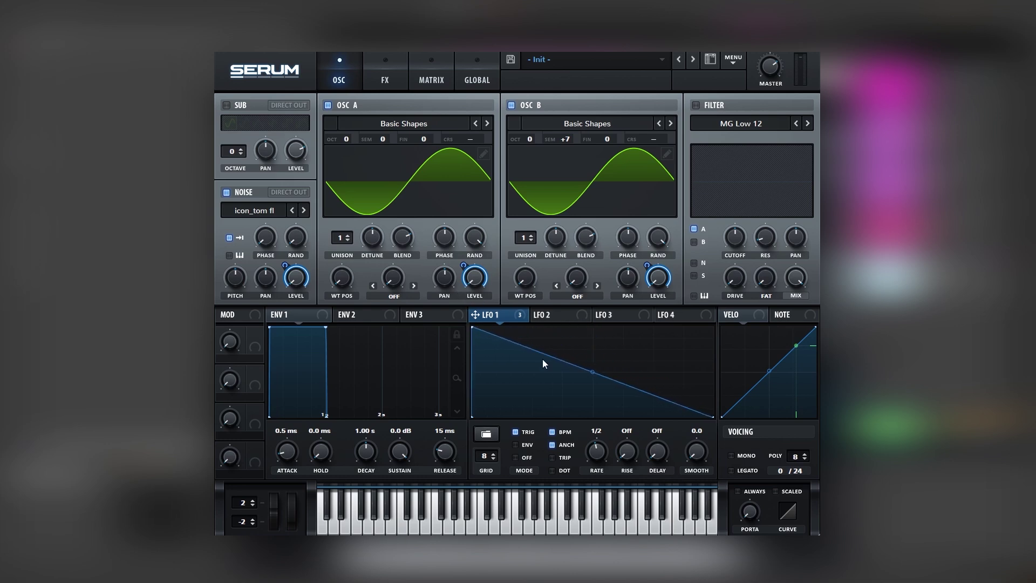
double_click(532, 368)
left_click_drag(532, 367, 534, 453)
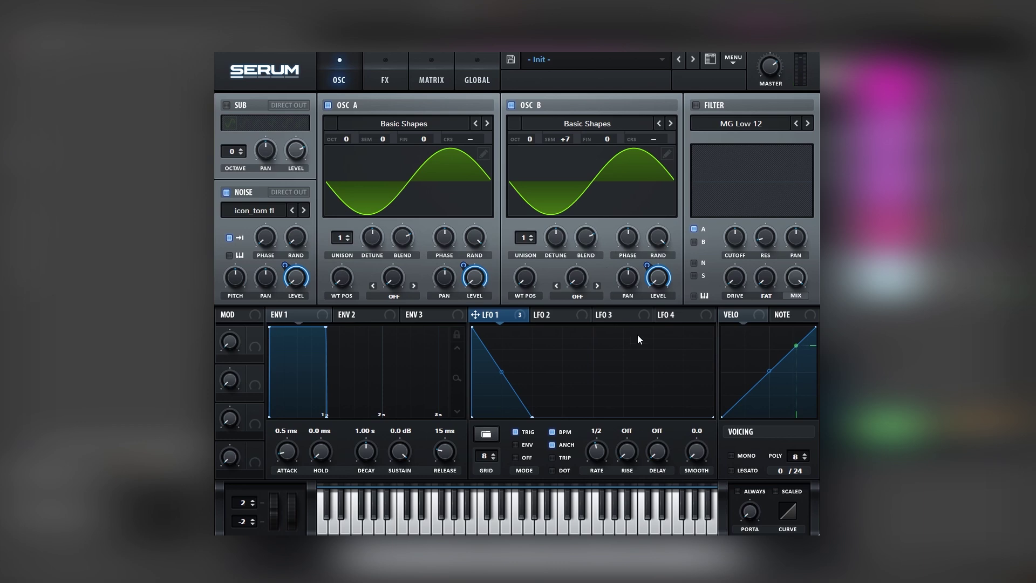
left_click_drag(674, 339, 626, 405)
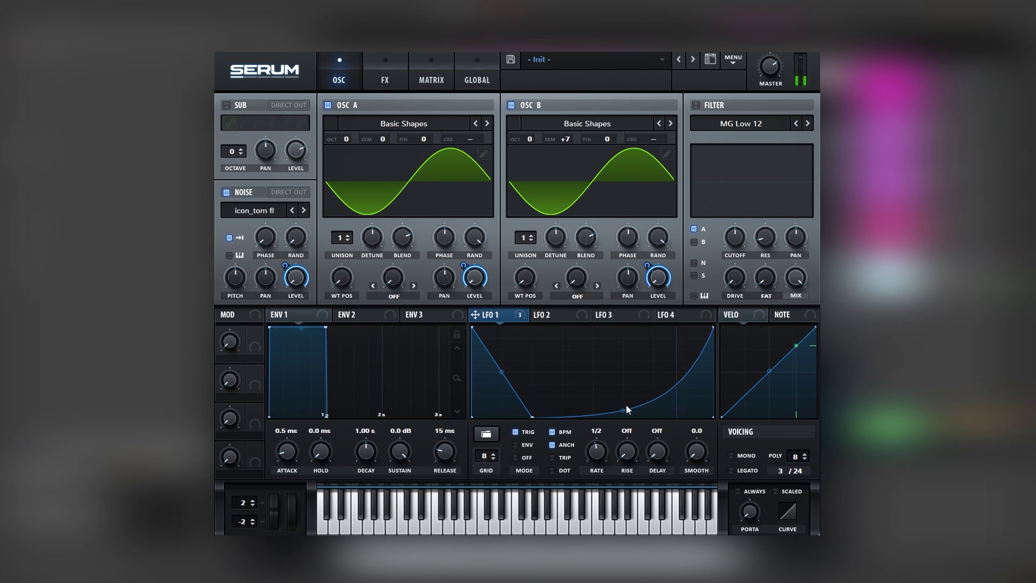
double_click(593, 410)
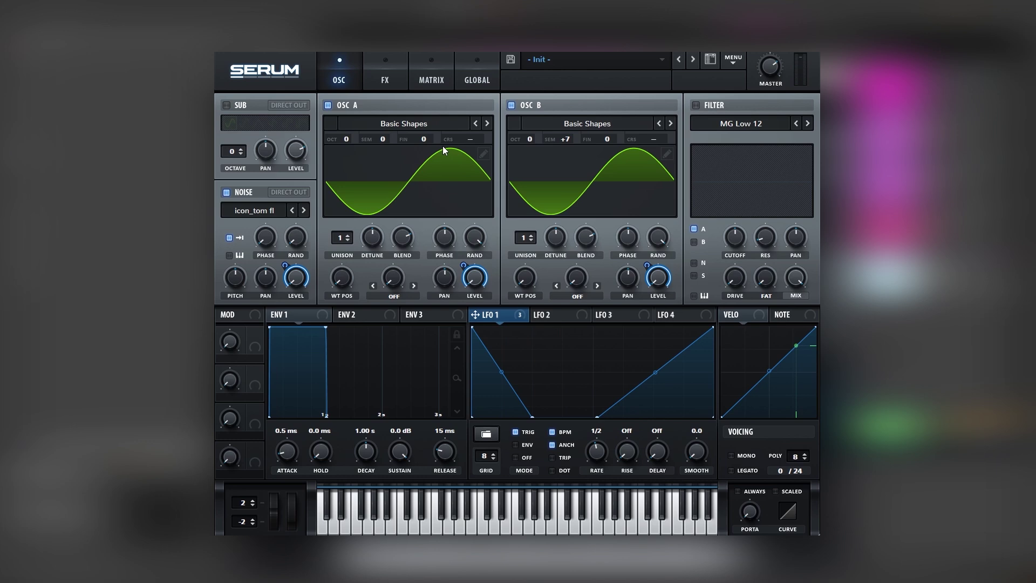
Enable the reverb, compressor and chorus effects.
left_click(394, 76)
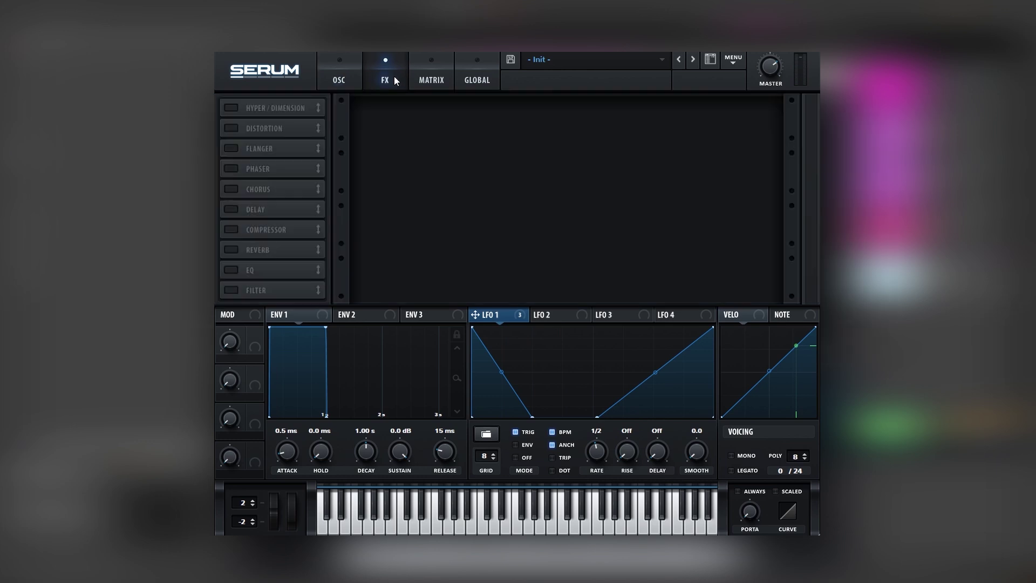
left_click(231, 249)
left_click(231, 230)
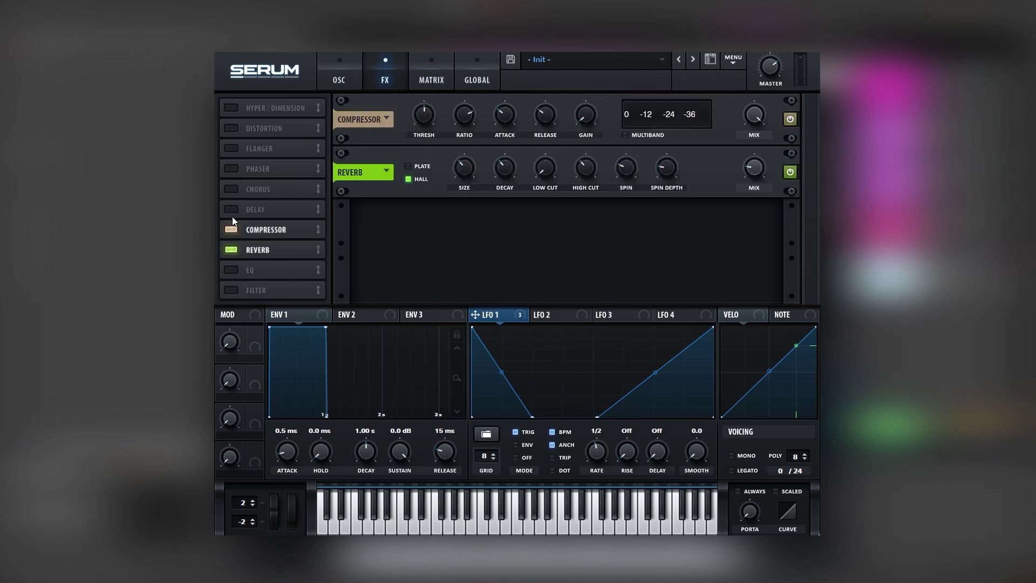
left_click(232, 189)
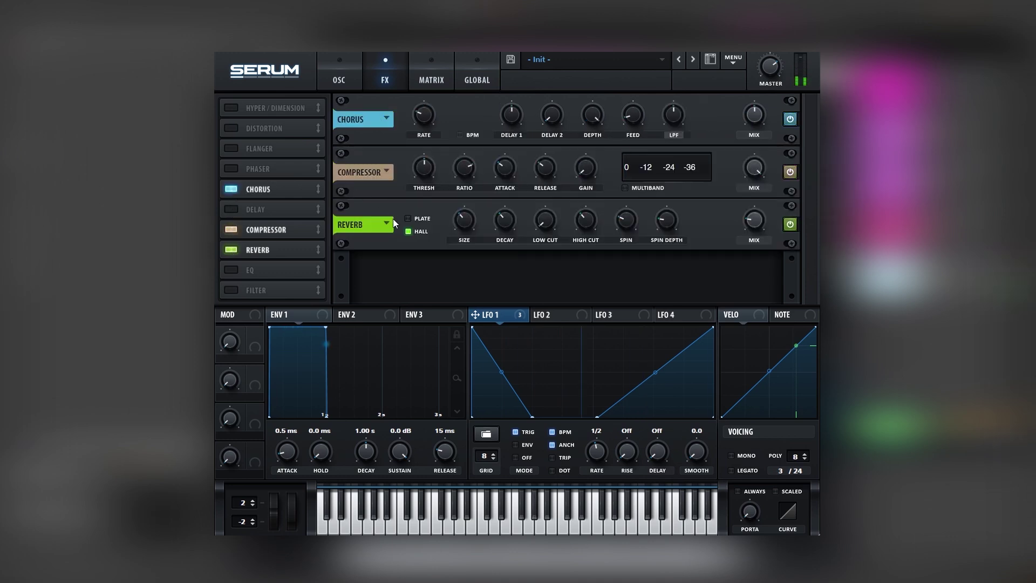
Modulate the reverb mix with LFO 2 in envelope mode at 1/2, ramping up from mid-cycle and dropping to zero at the very end.
left_click(554, 317)
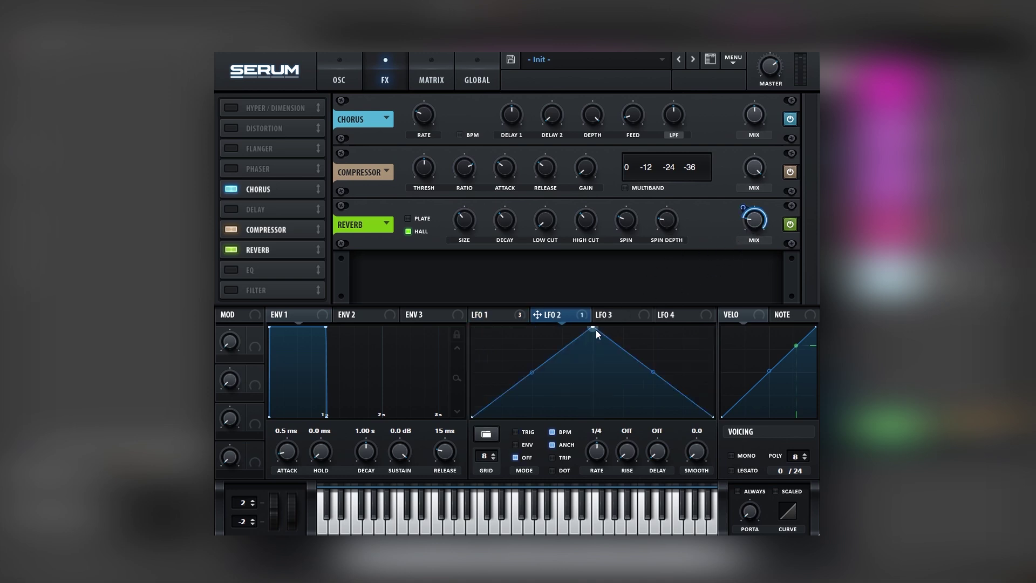
left_click_drag(595, 456, 596, 453)
left_click_drag(591, 329, 713, 327)
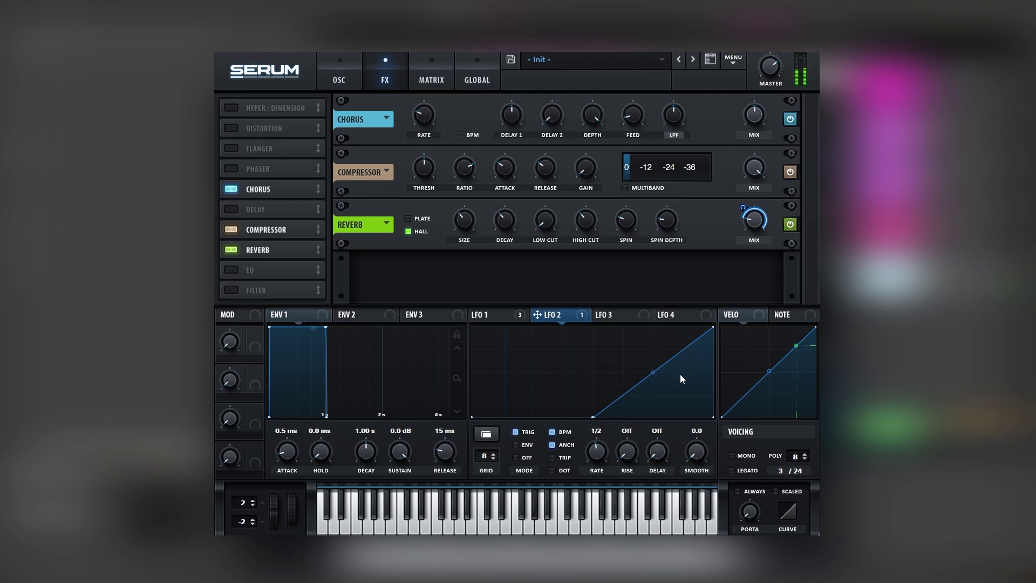
left_click(530, 444)
left_click_drag(712, 327, 710, 328)
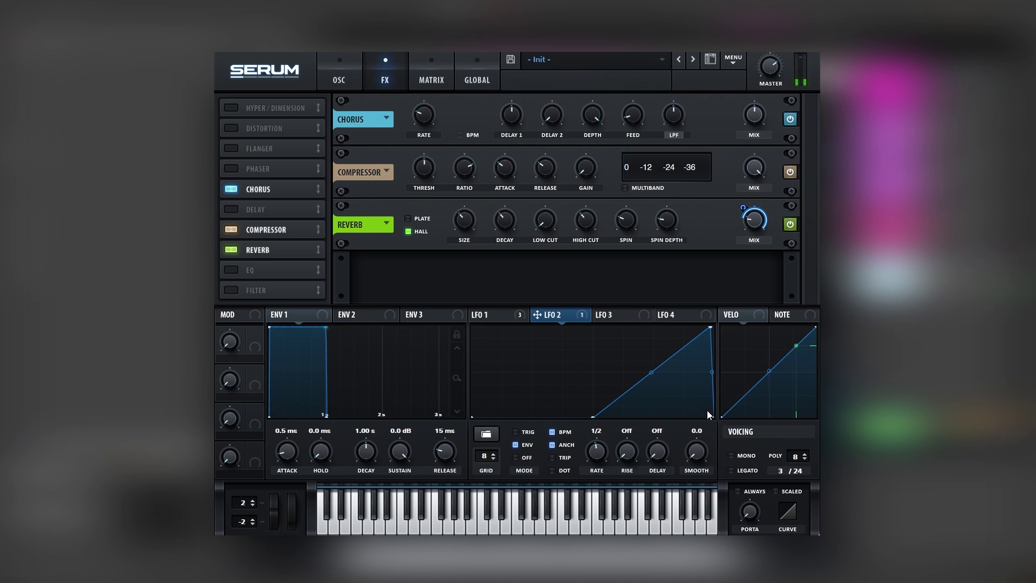
Switch LFO 1 to envelope mode and move its final peak slightly earlier so the curve drops to zero at the end.
left_click(507, 315)
left_click(521, 446)
left_click(550, 319)
left_click(525, 320)
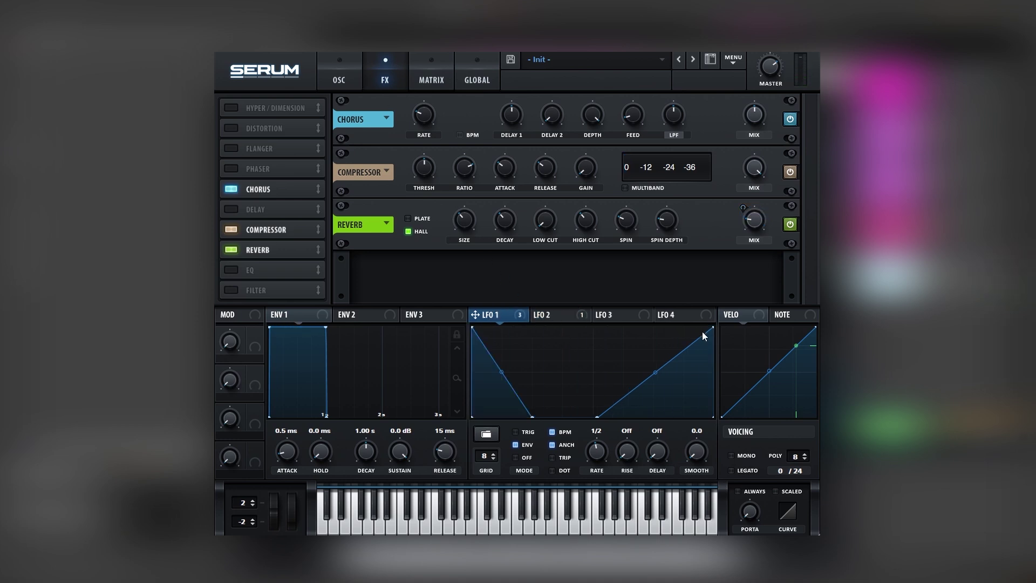
left_click_drag(713, 328, 710, 328)
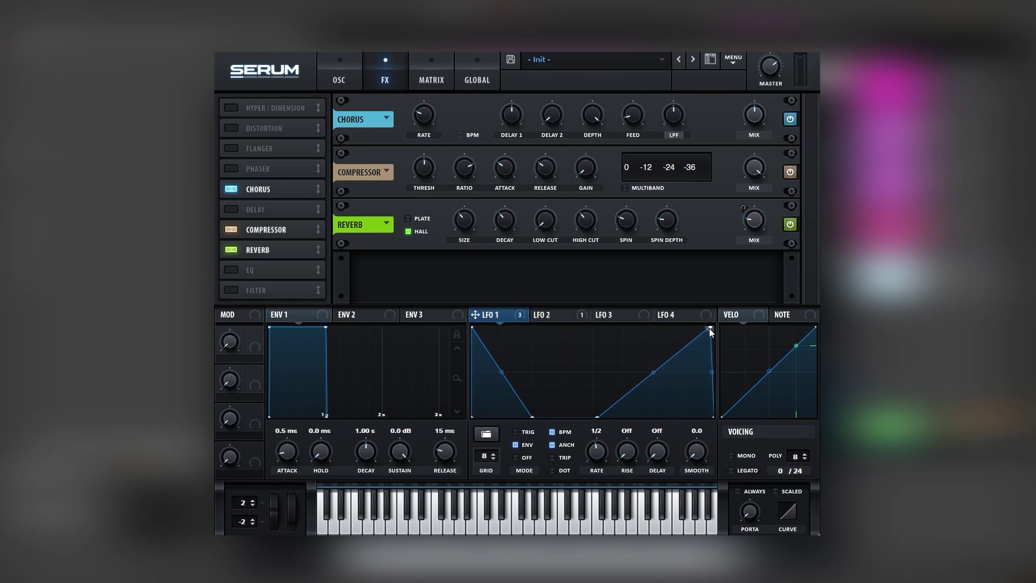